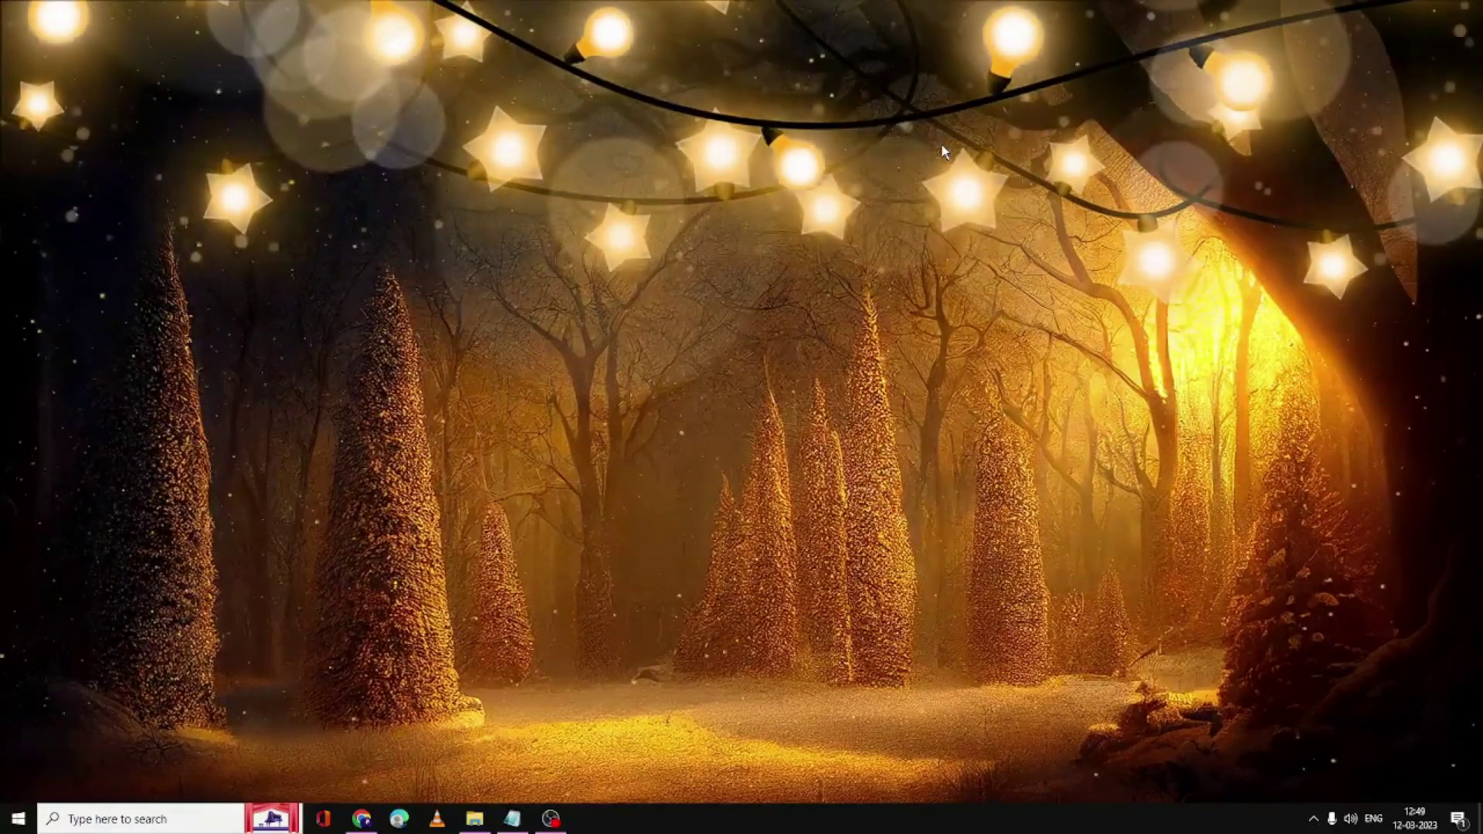
Step: Find Troubleshoot settings by searching 'troublesh' and expand Network Adapter under Additional troubleshooters
left_click(158, 825)
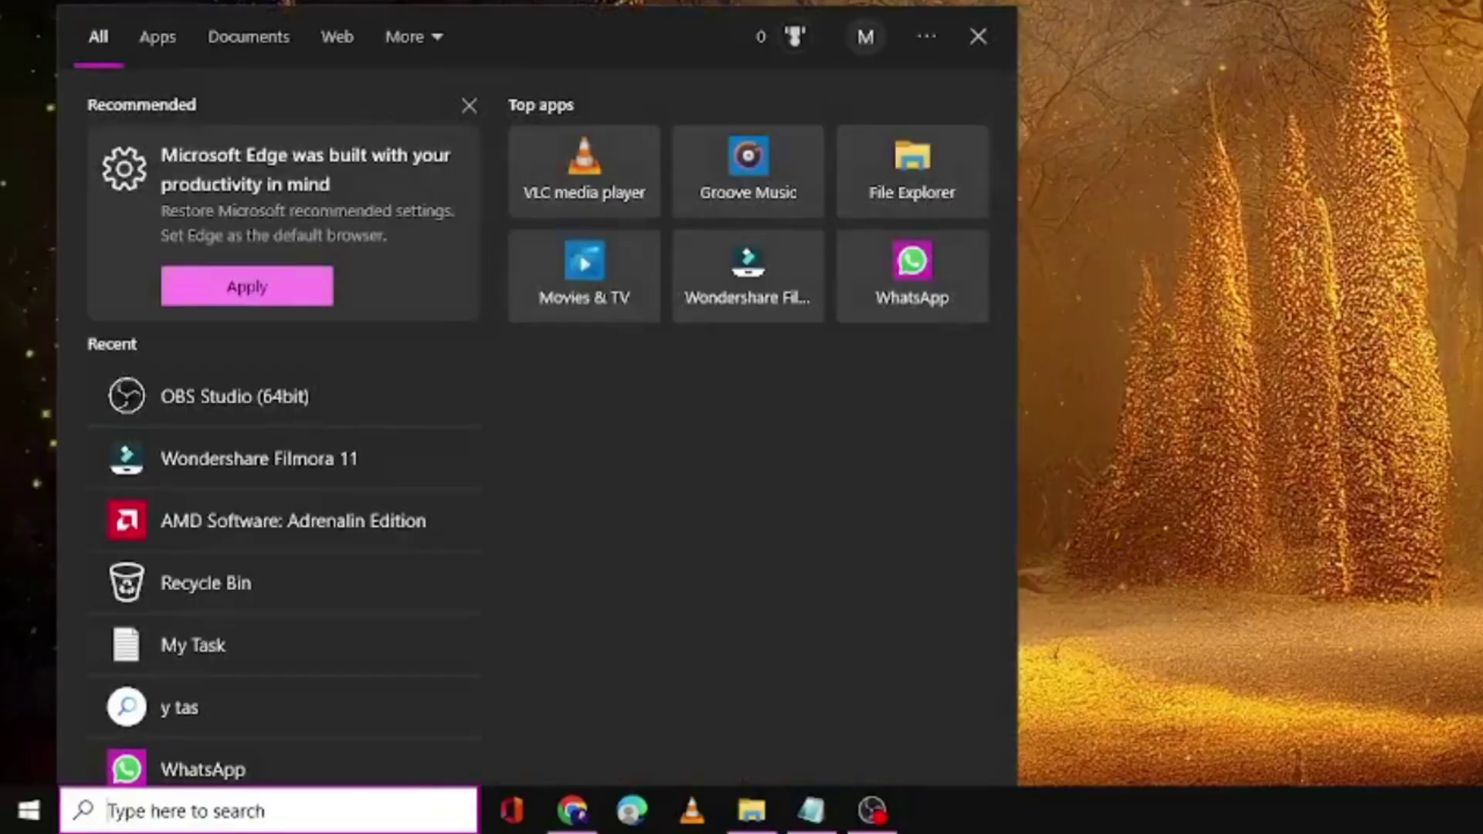
type("tr")
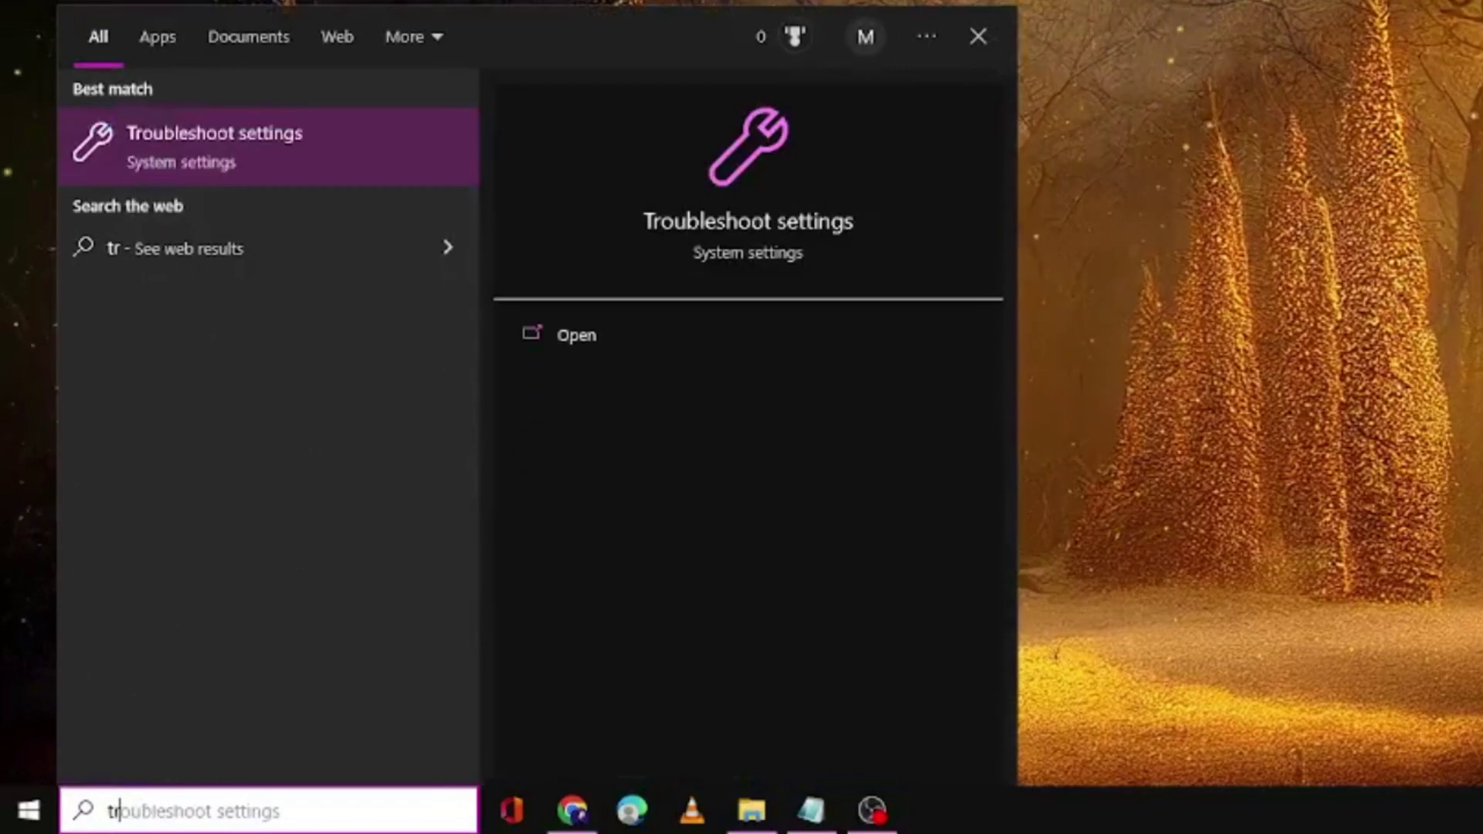
type("oublesh")
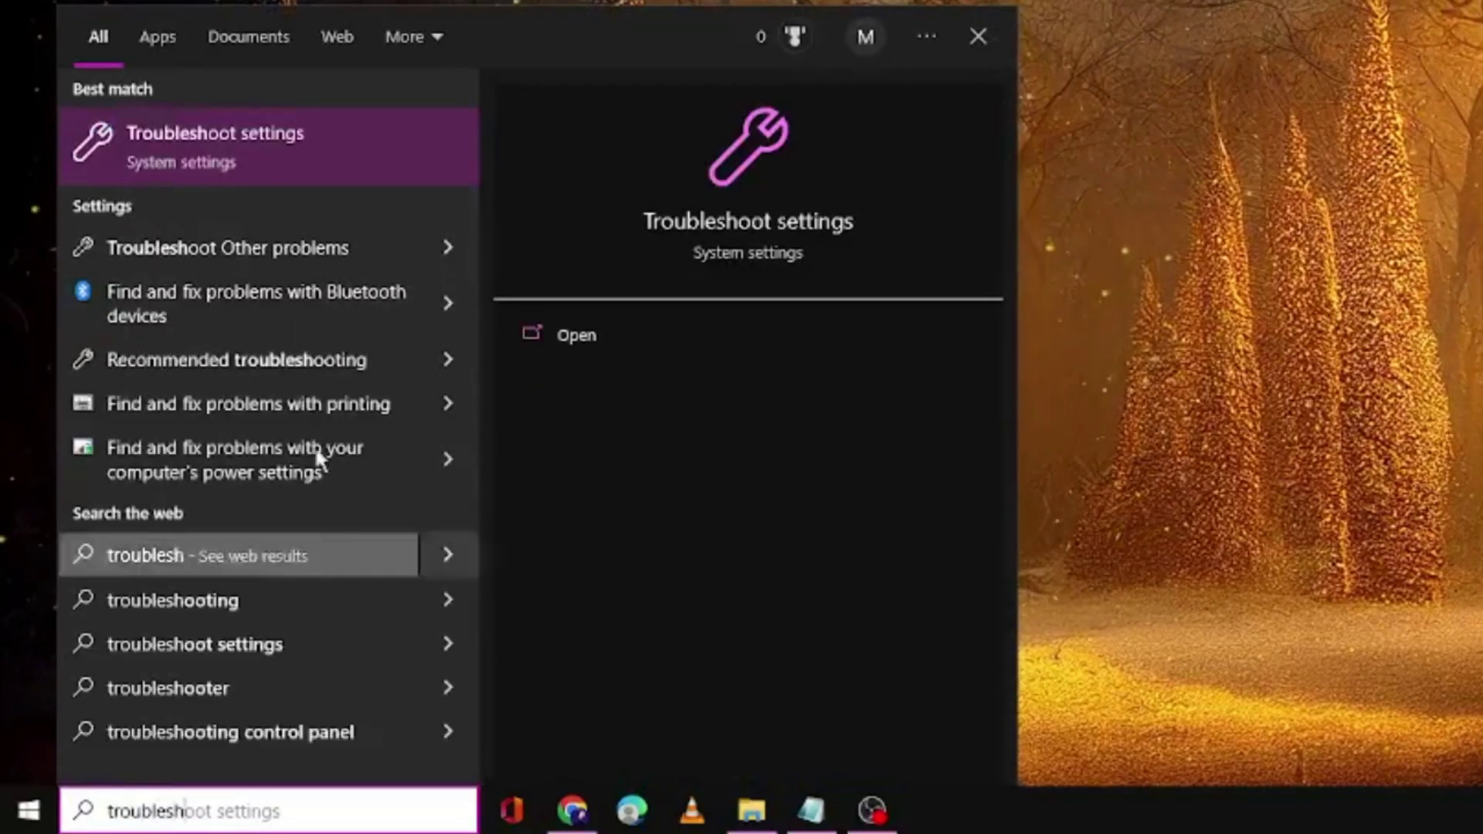
left_click(253, 136)
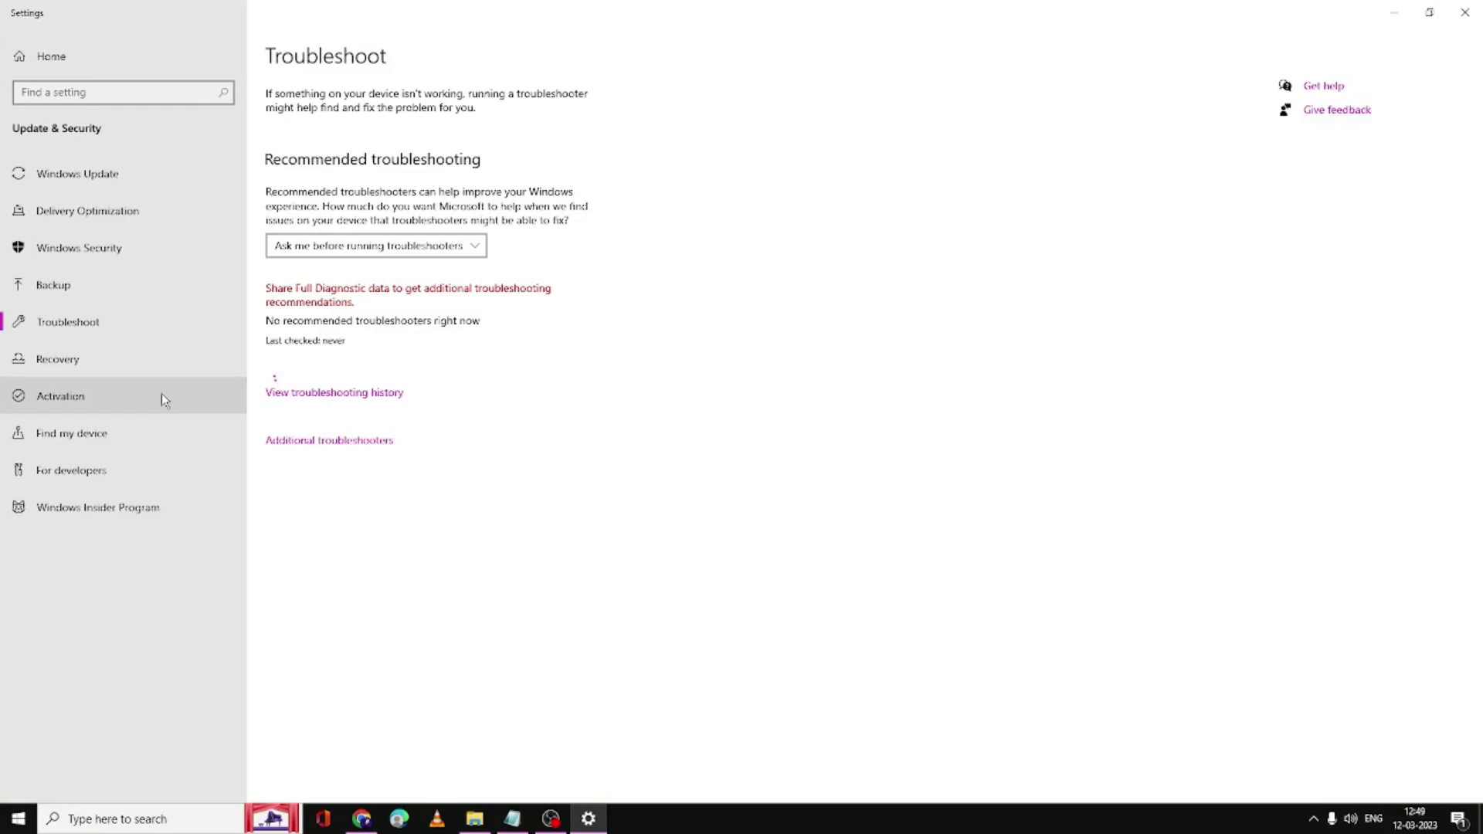
left_click(329, 441)
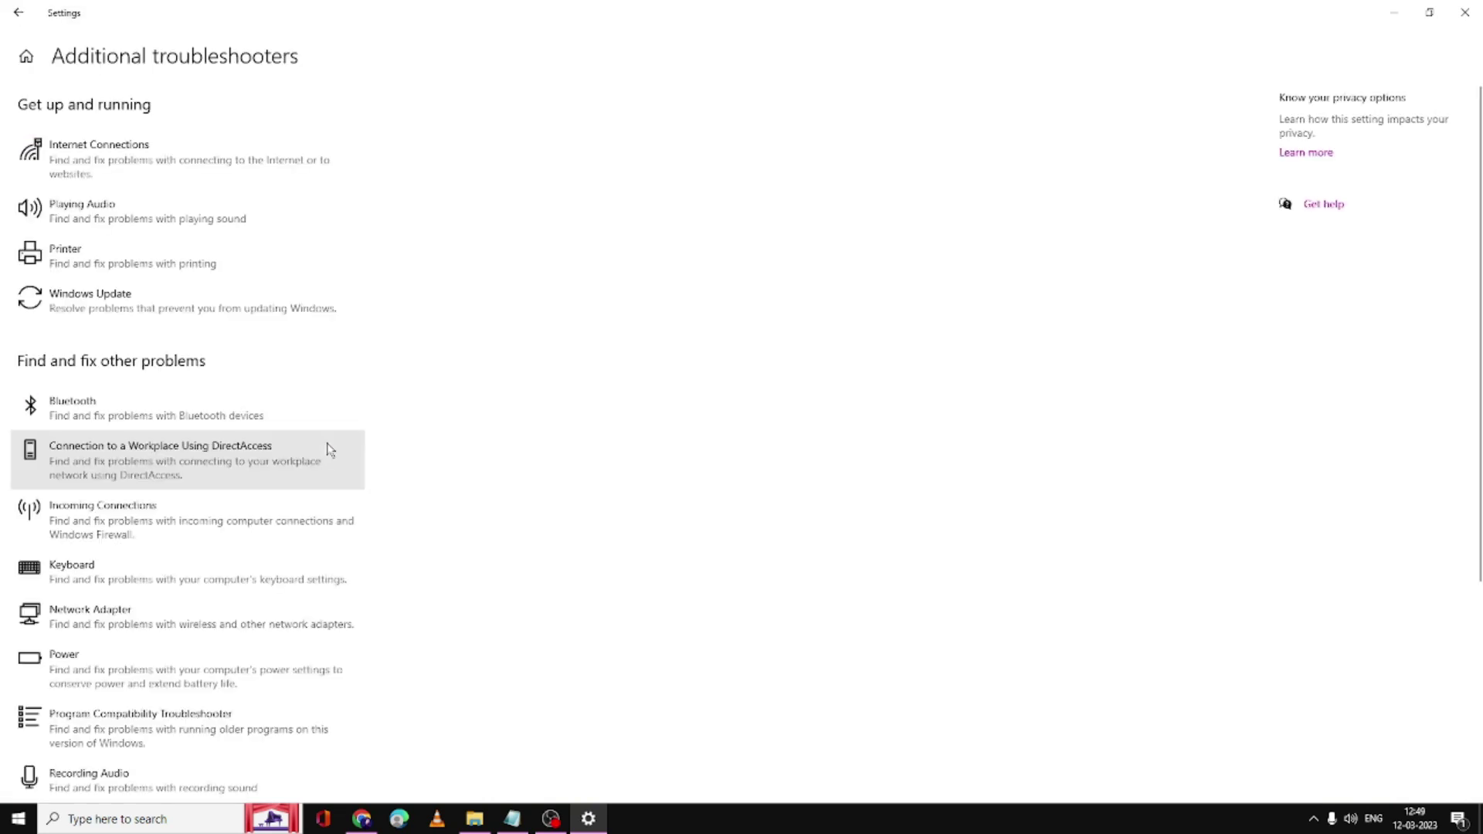
scroll(314, 436, "down", 3)
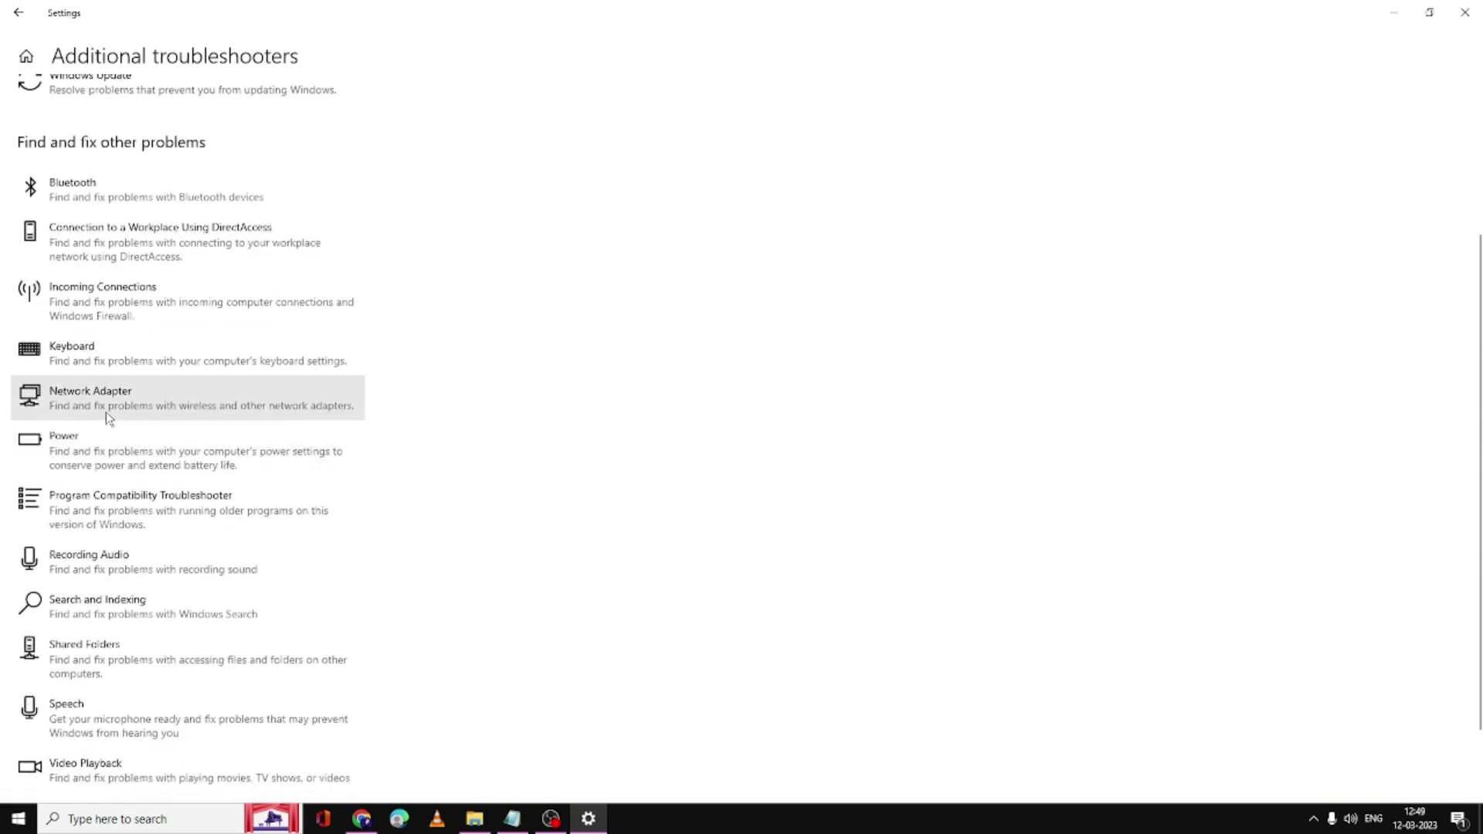
left_click(162, 410)
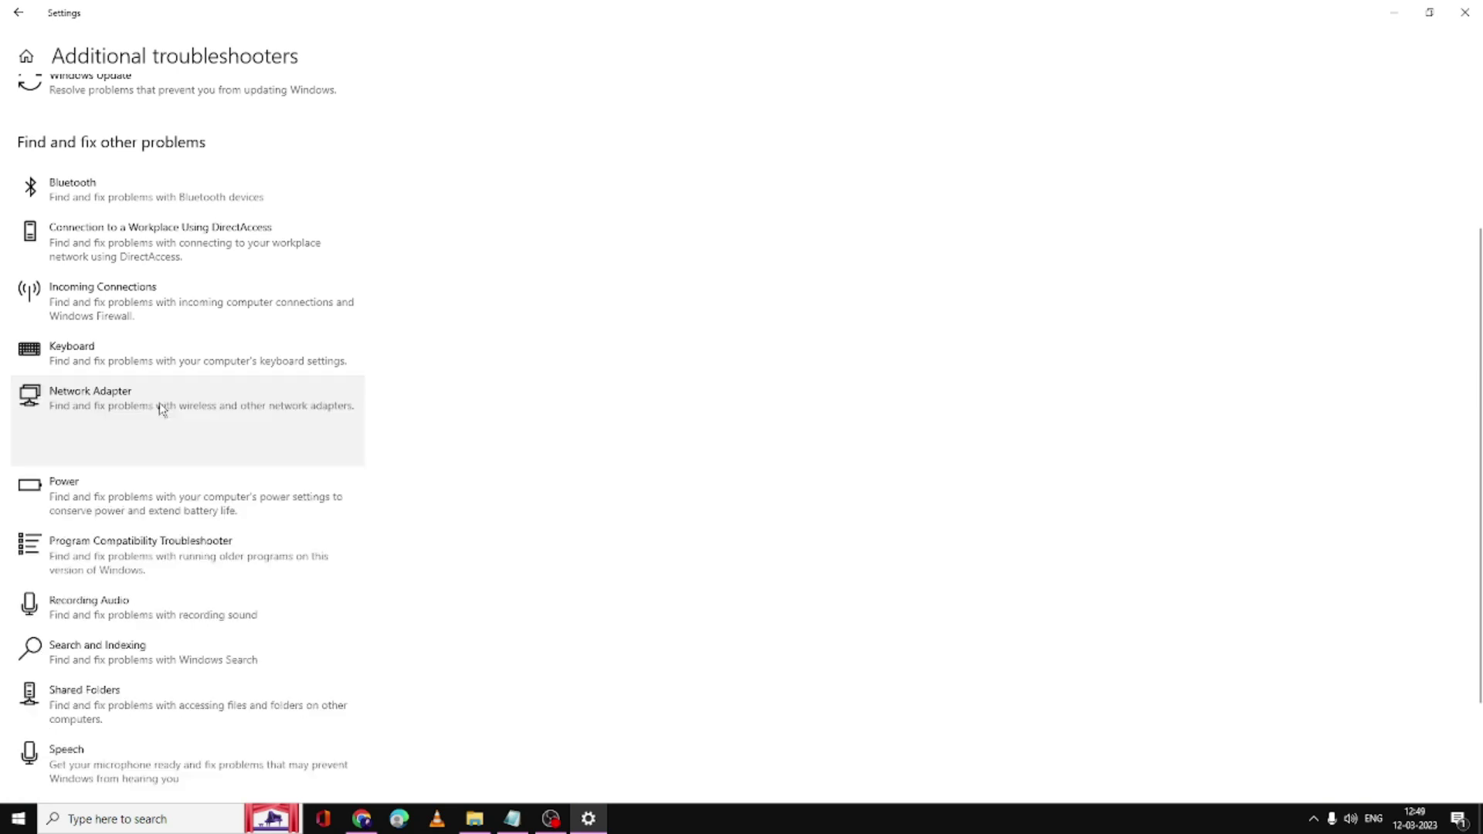
Step: Diagnose the Wi-Fi adapter, which reports the Diagnostics Policy Service isn't running, then close the troubleshooter
left_click(273, 451)
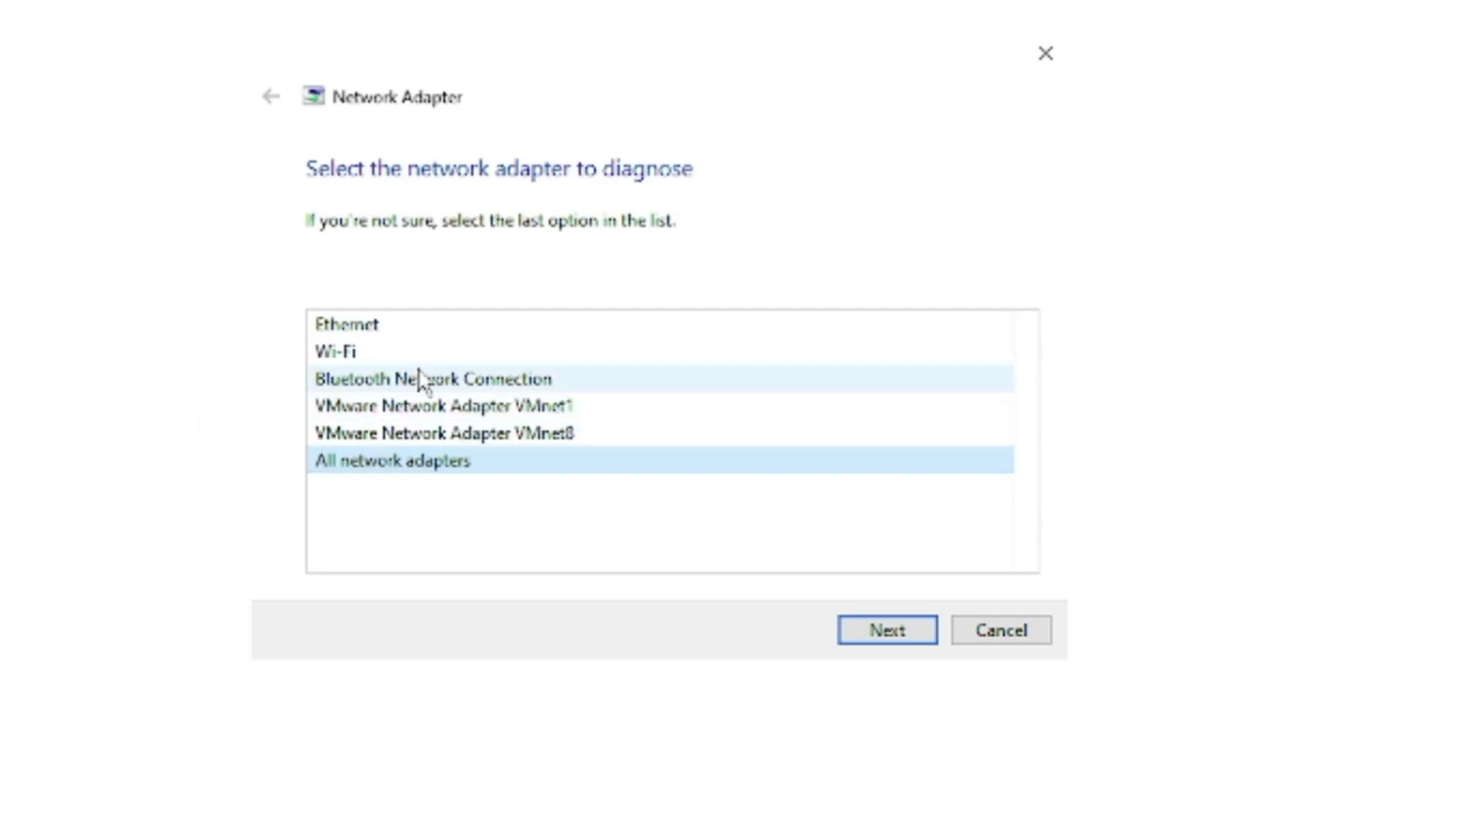
left_click(353, 355)
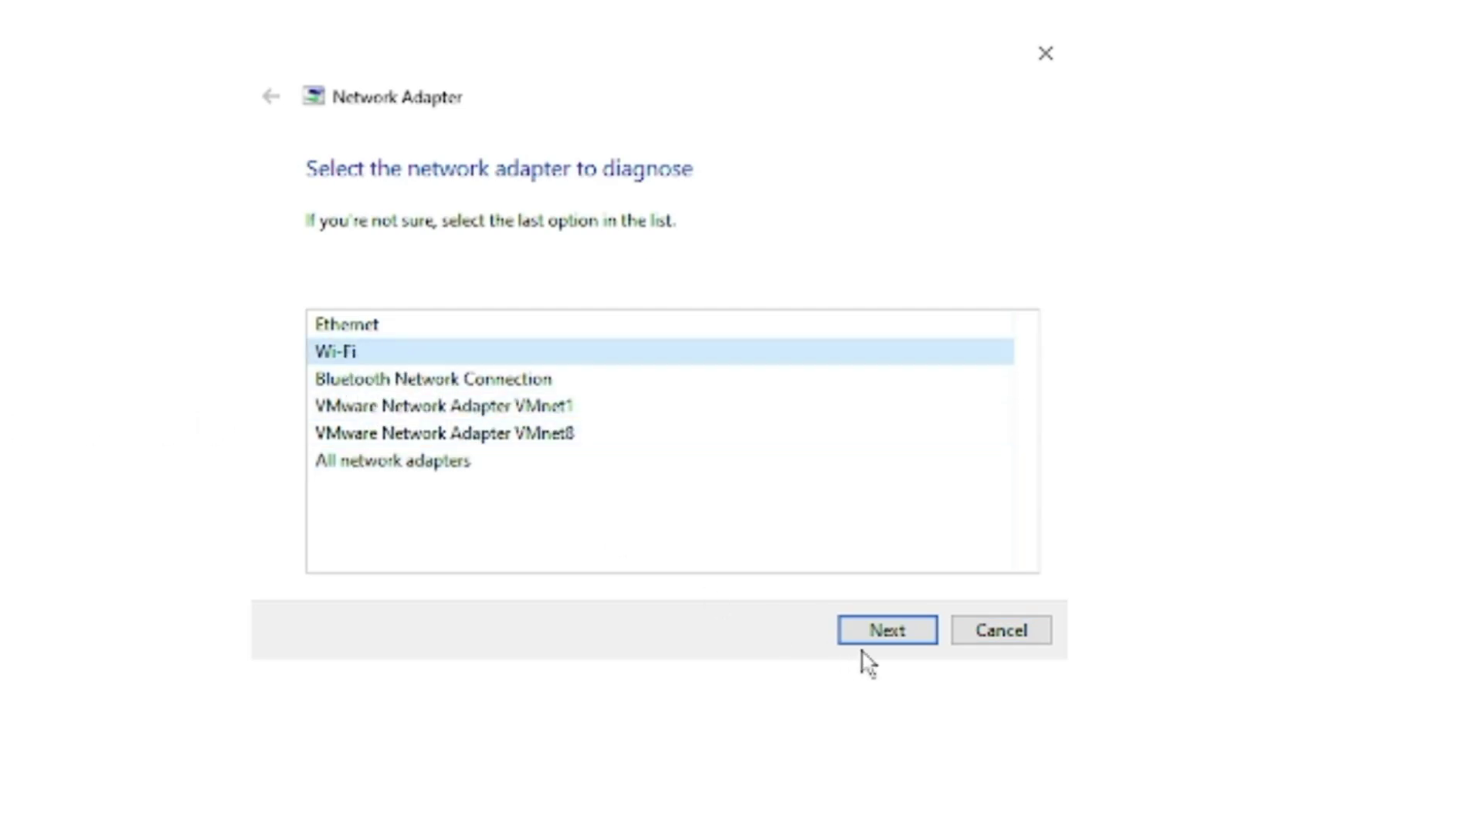
left_click(880, 643)
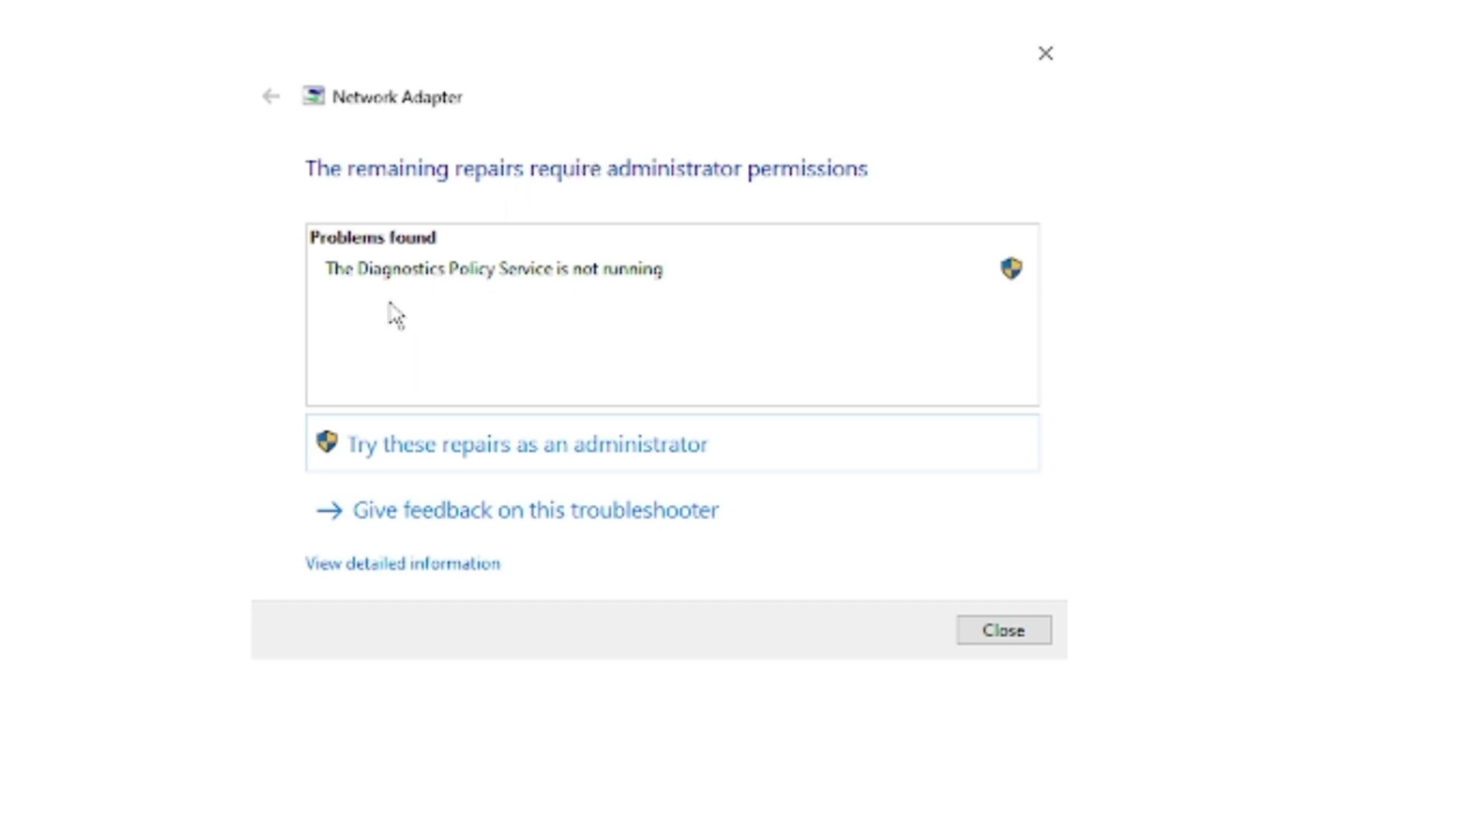
mouse_move(395, 292)
left_click(1001, 630)
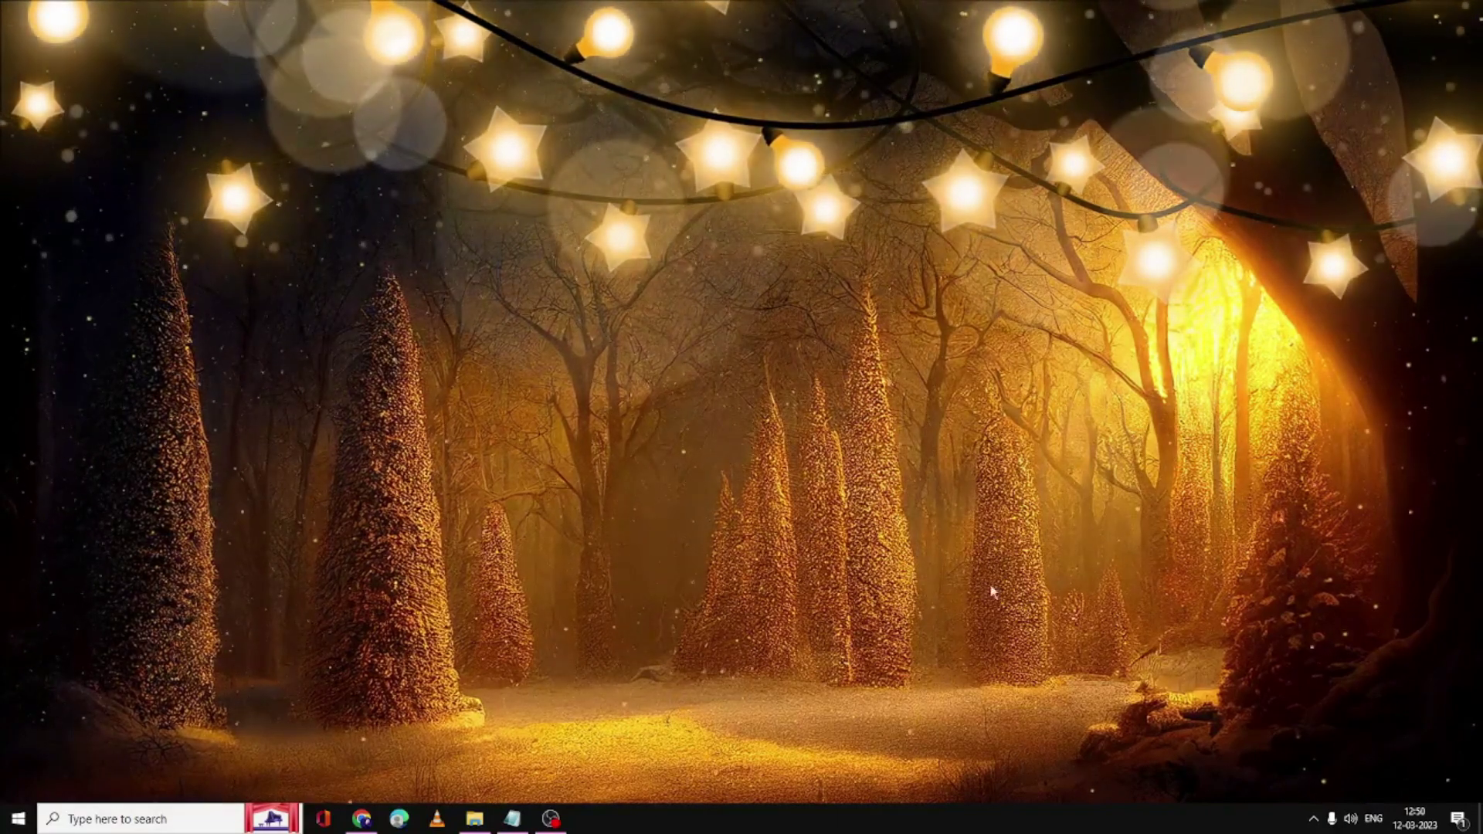
Step: Forget the saved Airtel Wi-Fi network from the taskbar network list
left_click(1313, 821)
left_click(1283, 757)
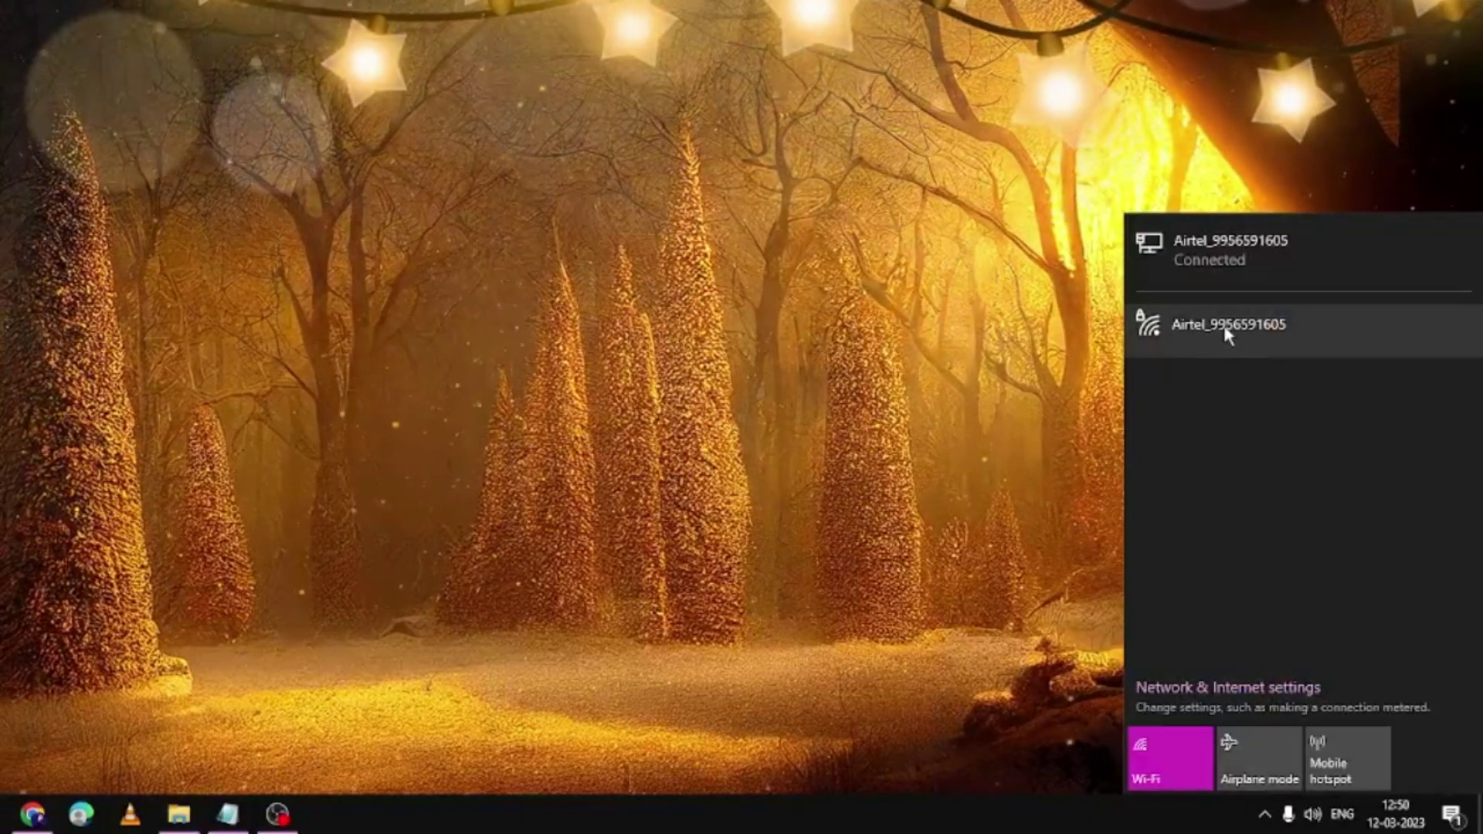
right_click(1266, 337)
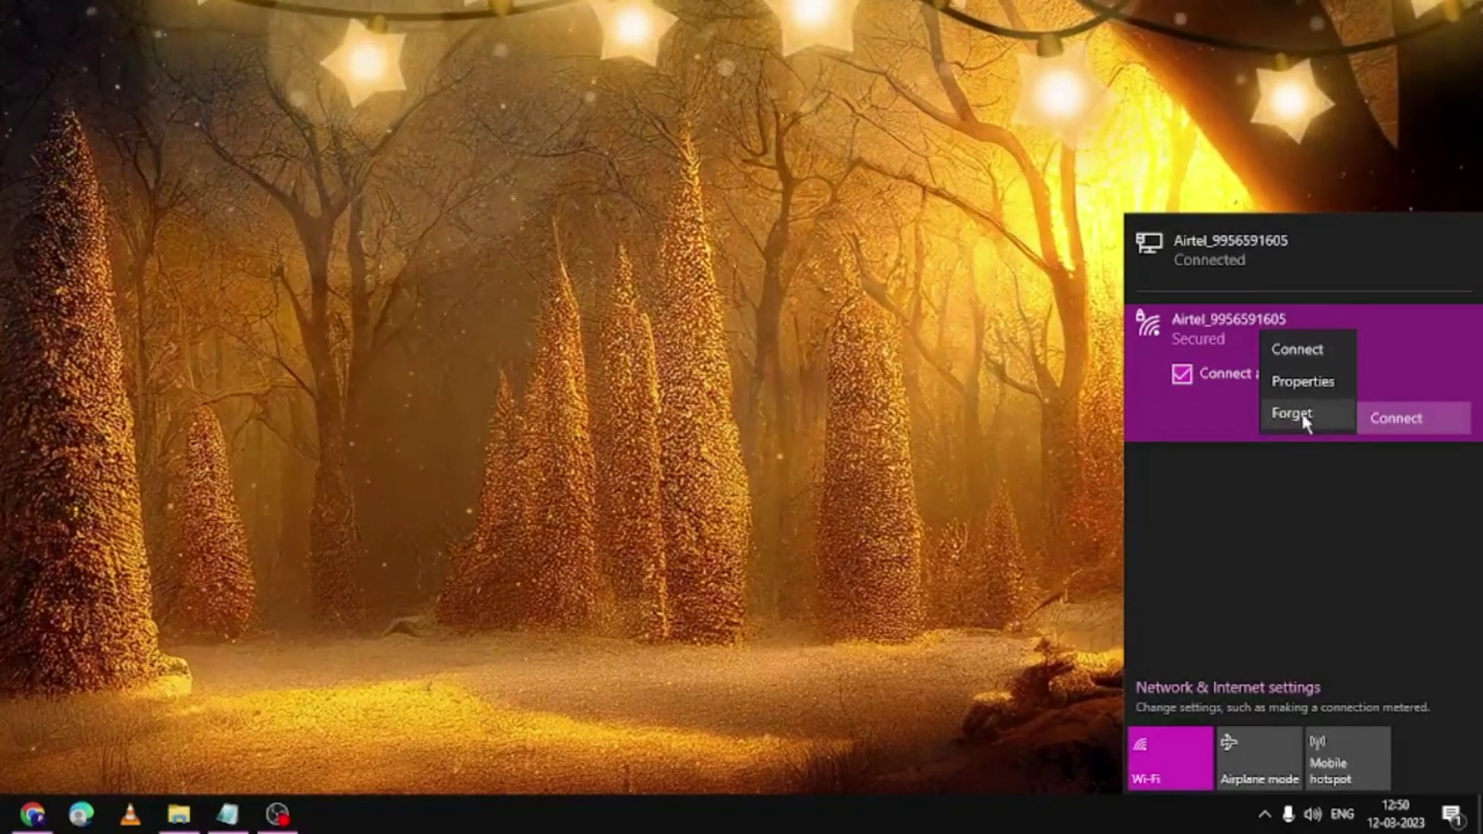
left_click(1292, 454)
left_click(980, 337)
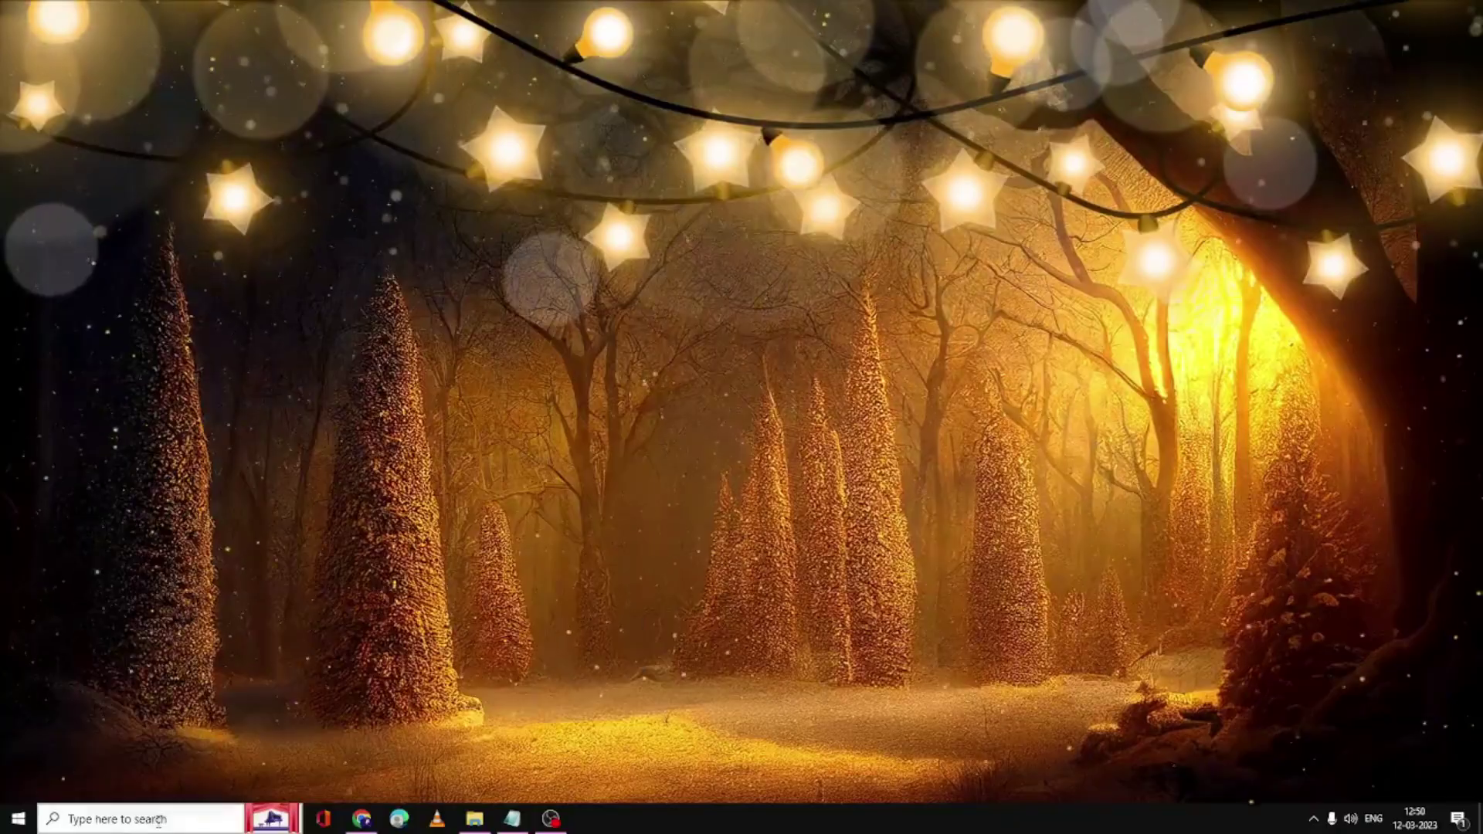
Step: Open Network Connections by running ncpa.cpl from the search box
left_click(158, 821)
type("n")
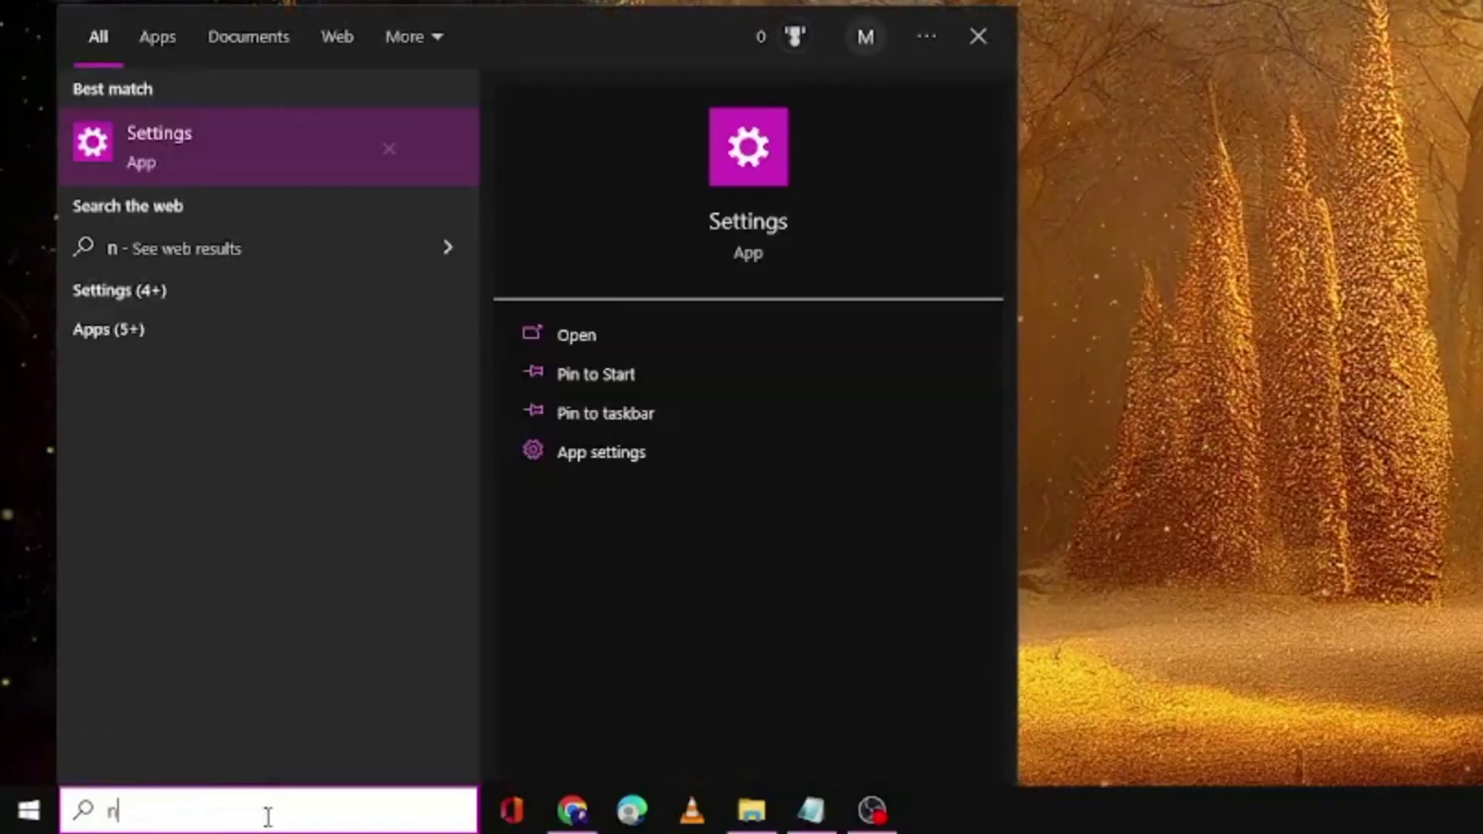
type("cpa.cpl")
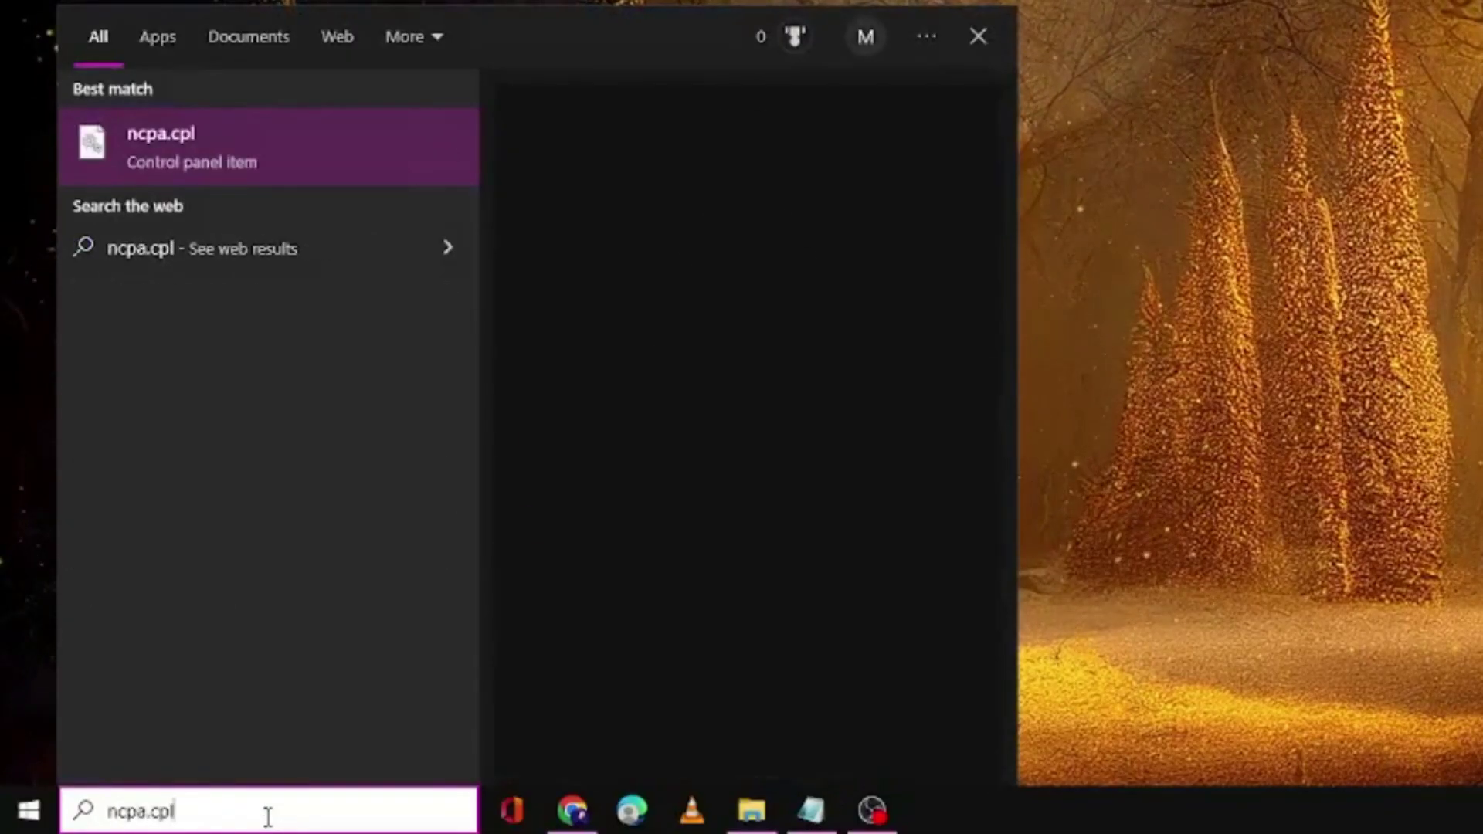
key("Return")
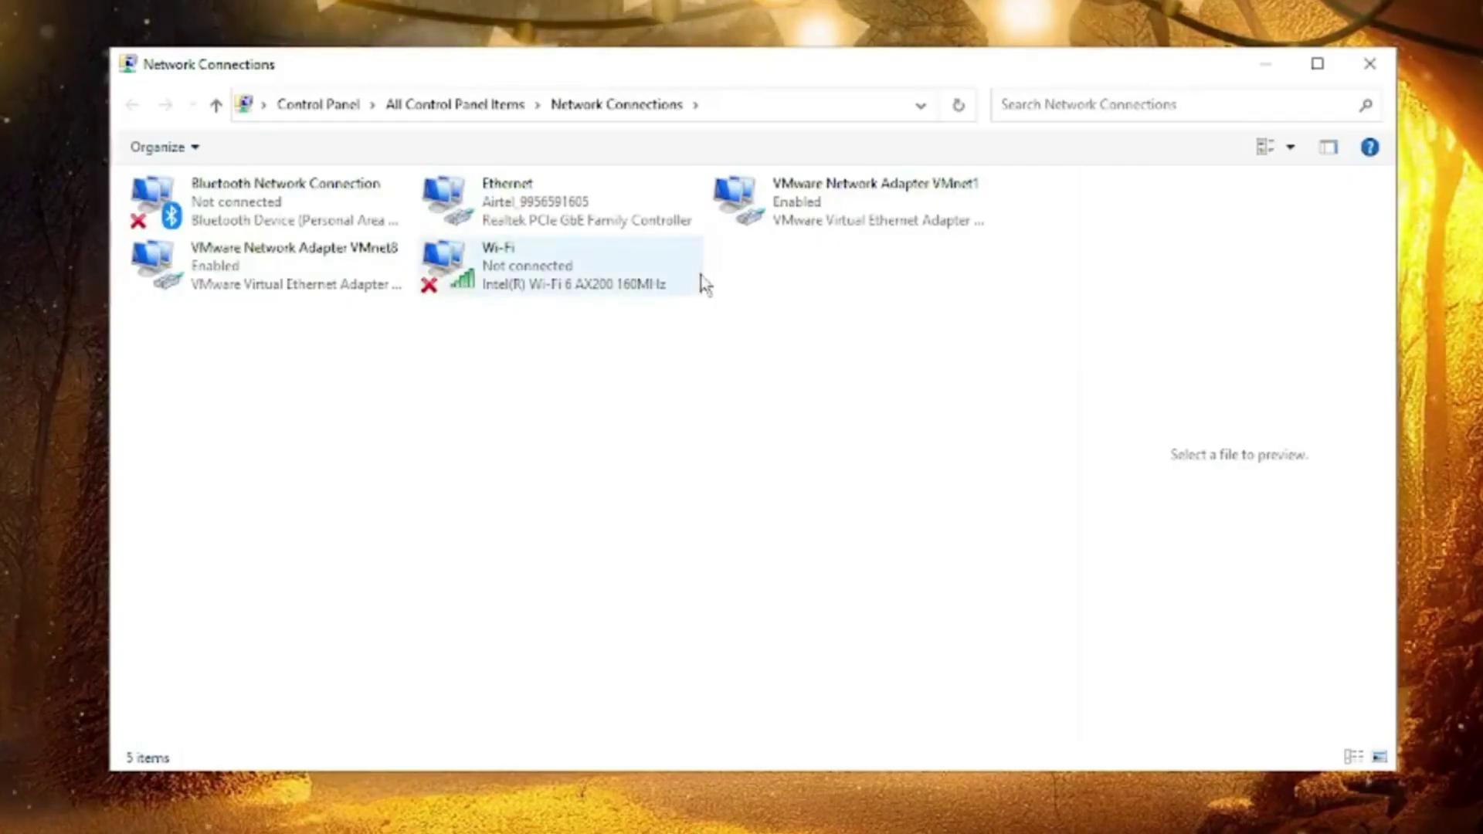
Step: Open the Wi-Fi adapter's Properties and select Internet Protocol Version 4 (TCP/IPv4)
left_click(538, 289)
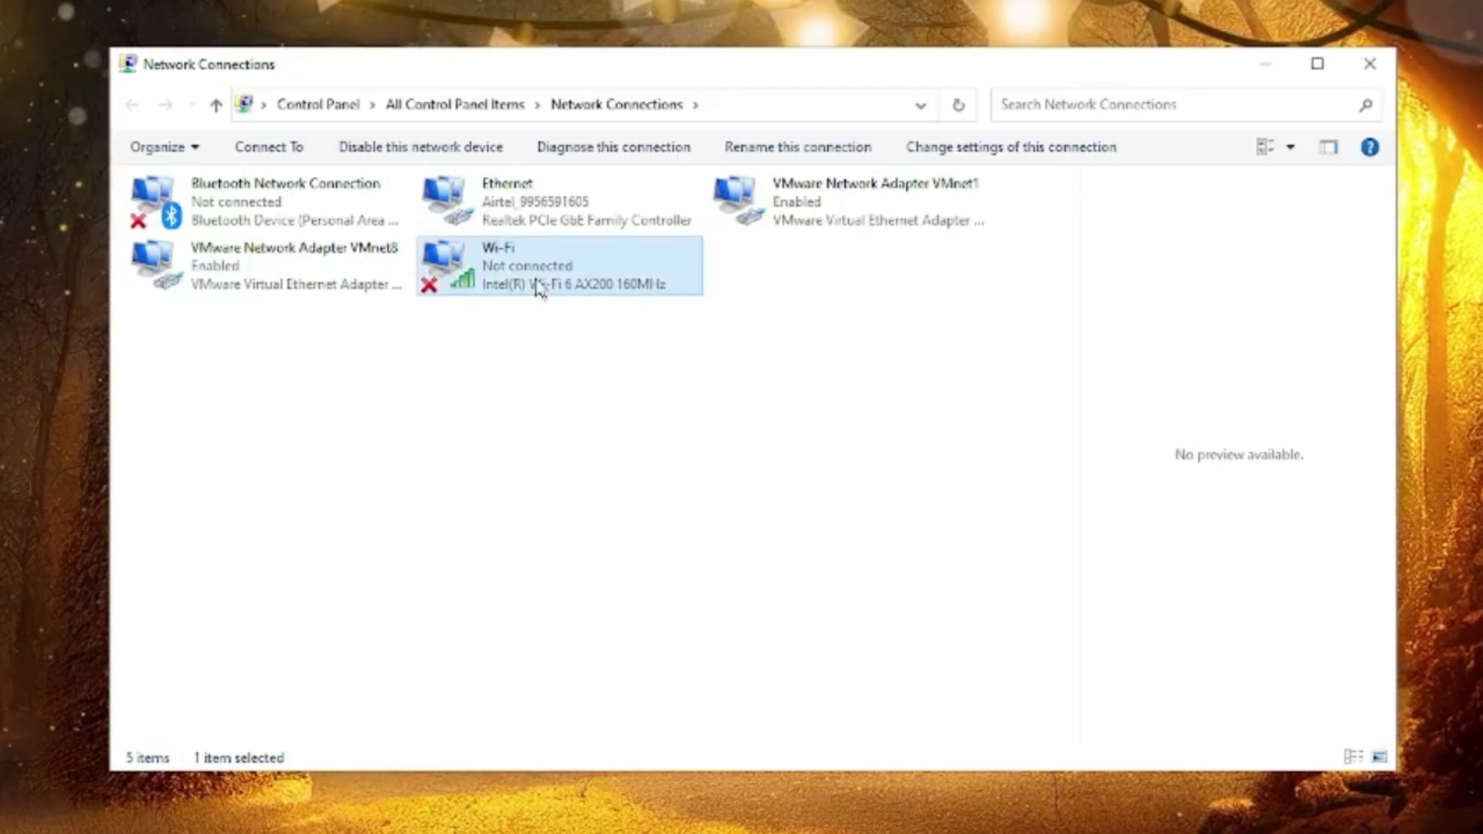
right_click(535, 268)
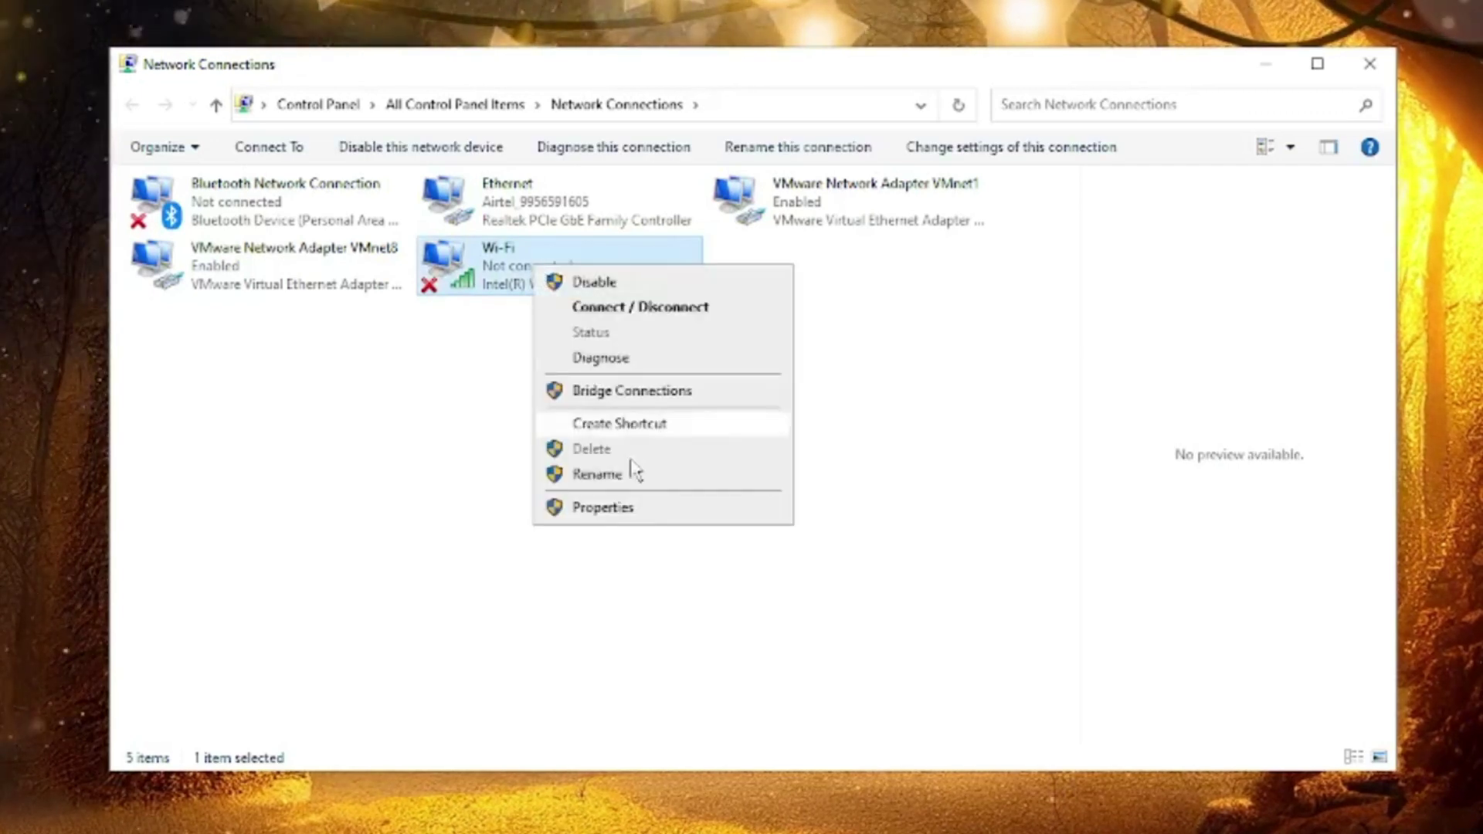
left_click(640, 507)
left_click_drag(417, 170, 533, 146)
left_click(444, 405)
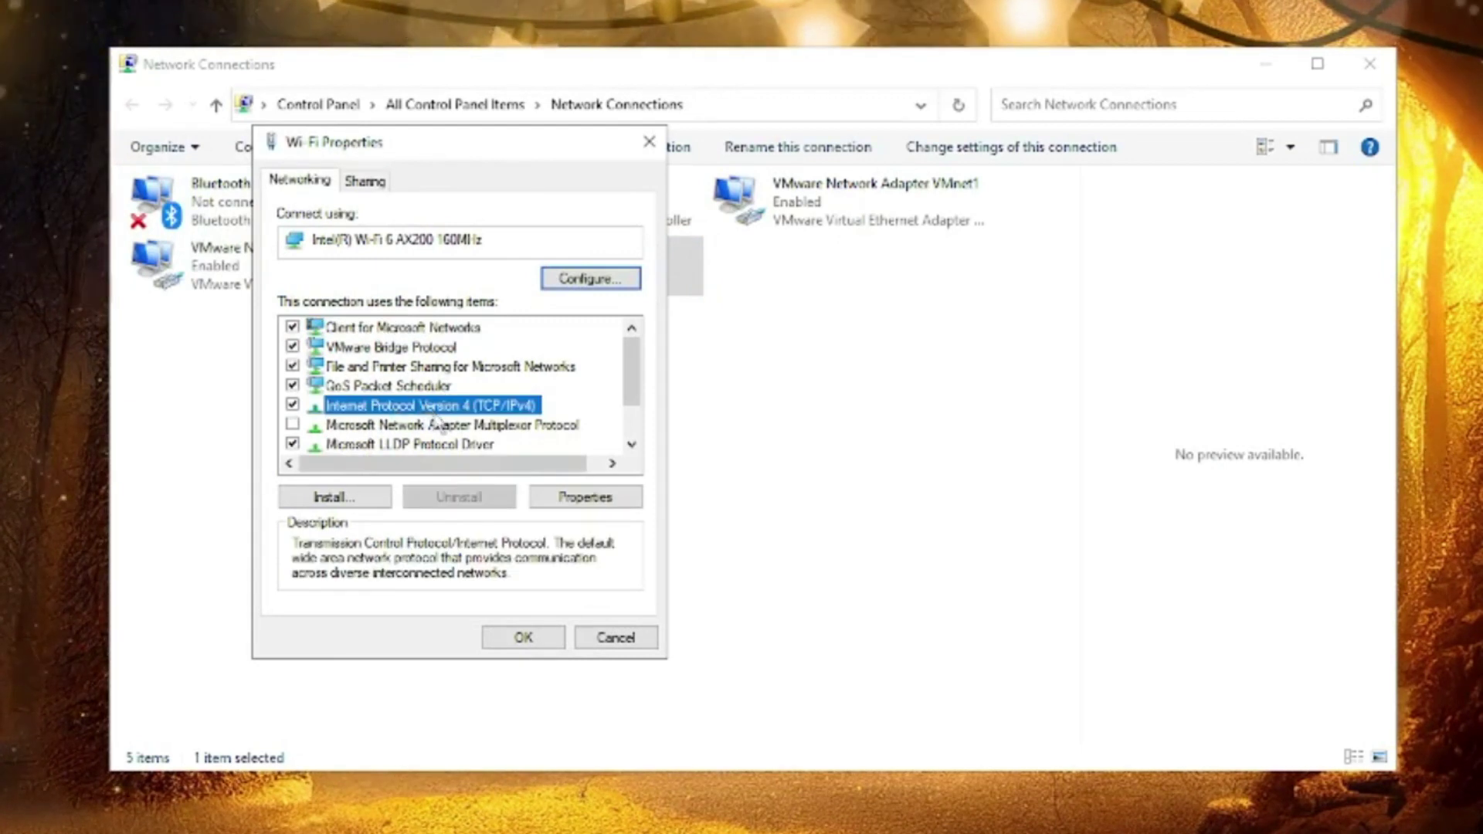
Step: Set Wi-Fi IPv4 to obtain the IP and DNS server addresses automatically, confirming both dialogs
double_click(435, 409)
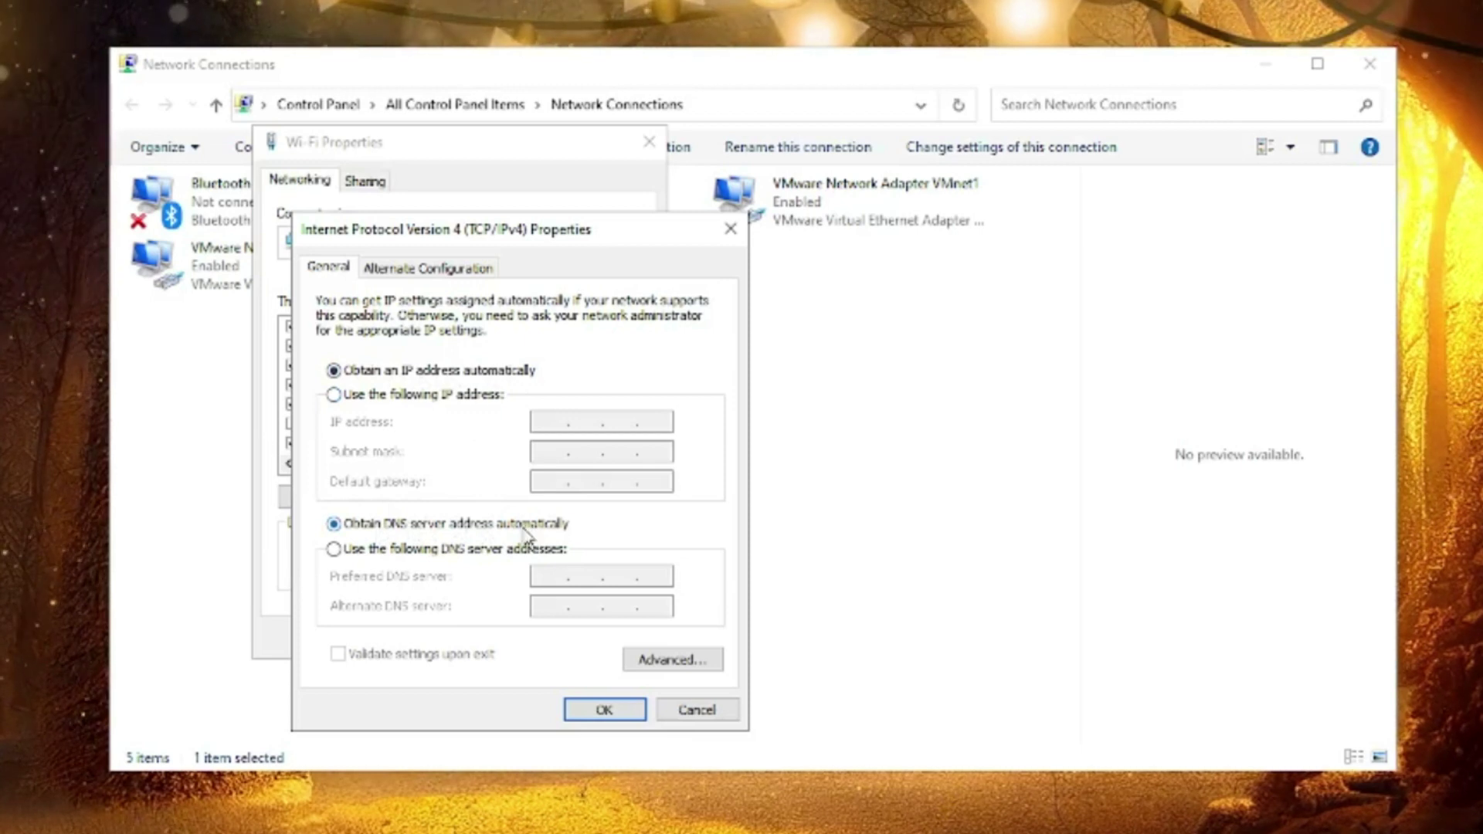
left_click(333, 394)
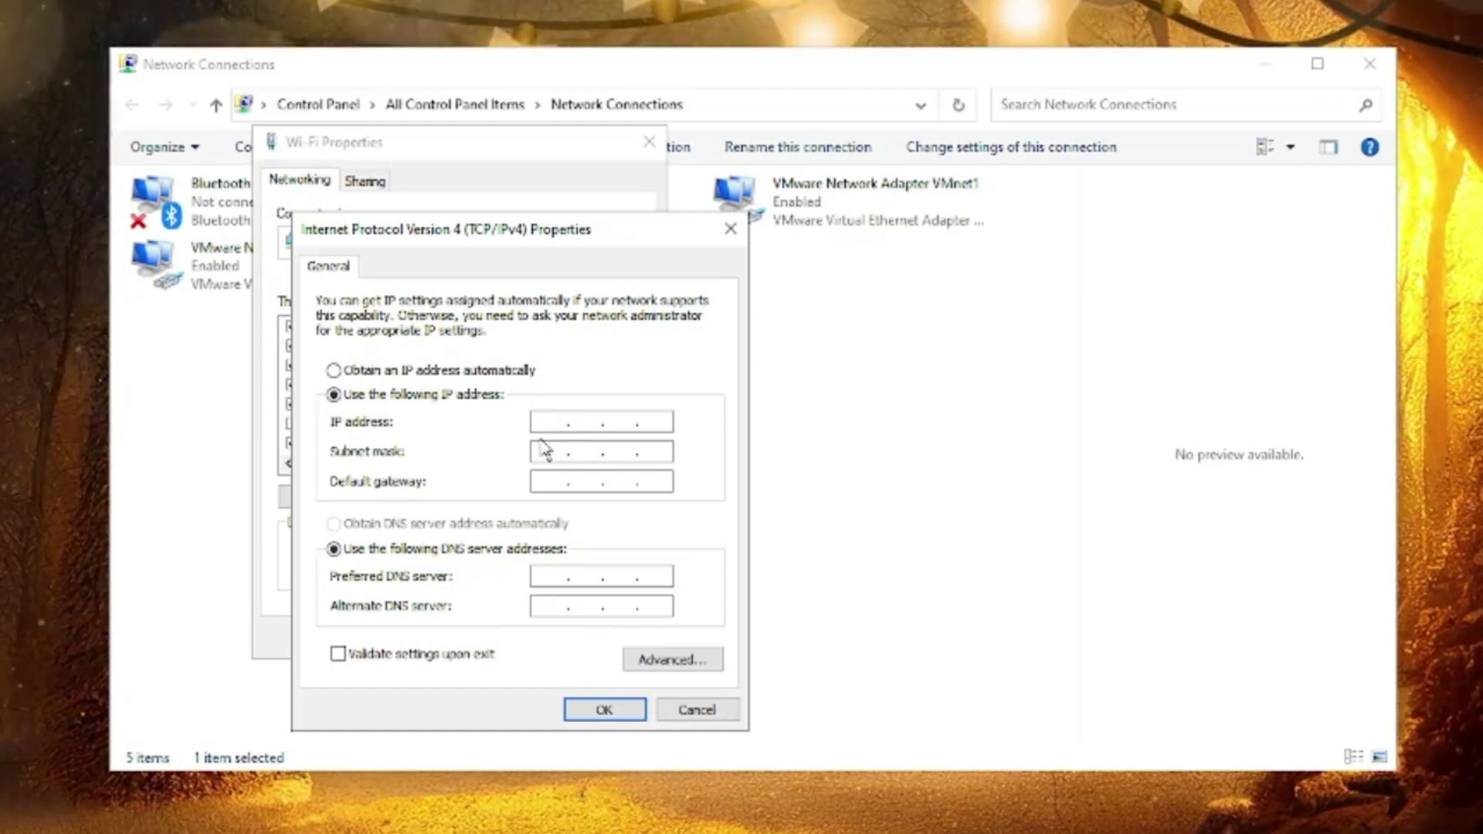
left_click(333, 371)
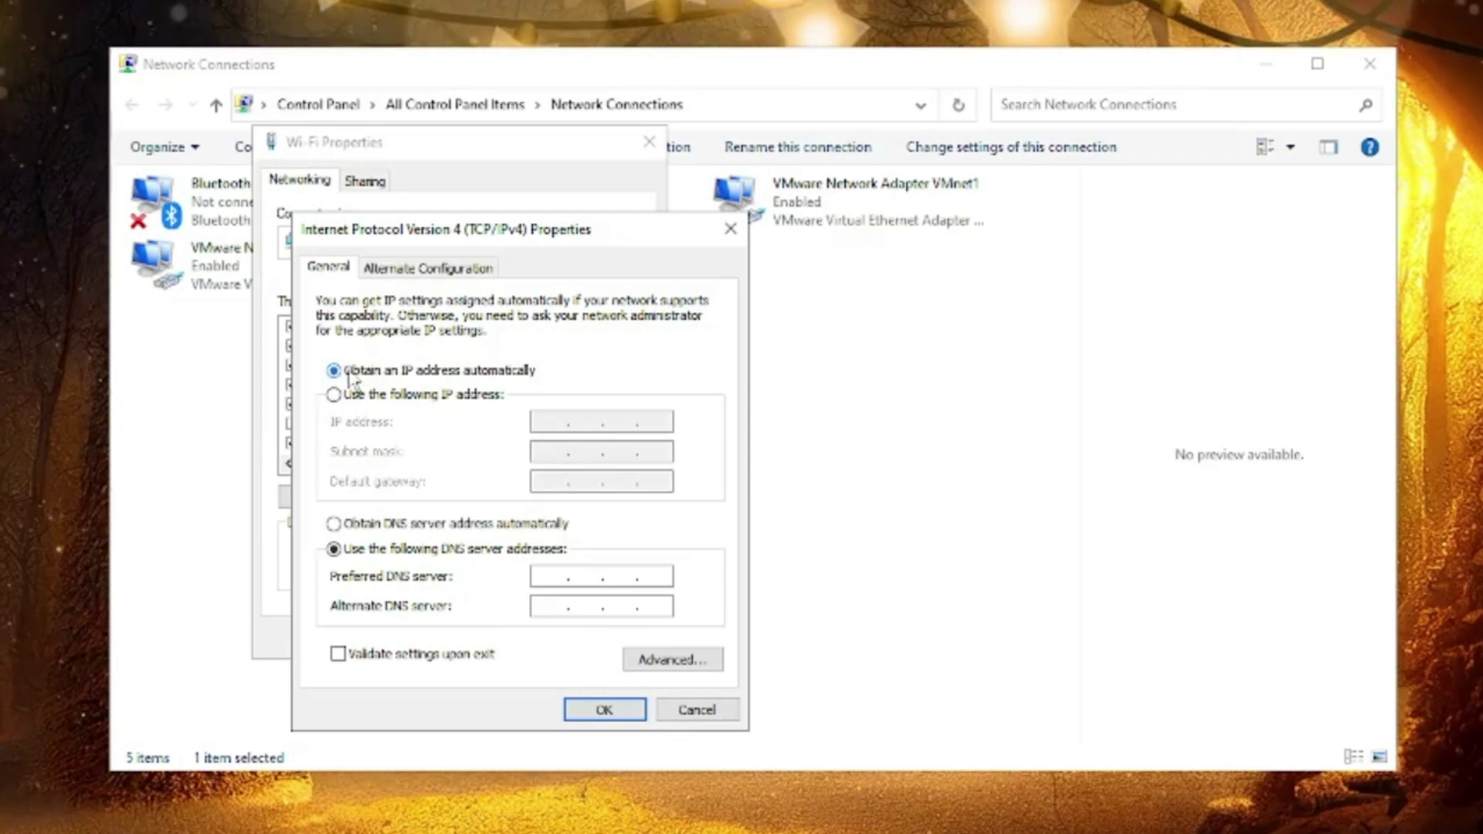
left_click(334, 524)
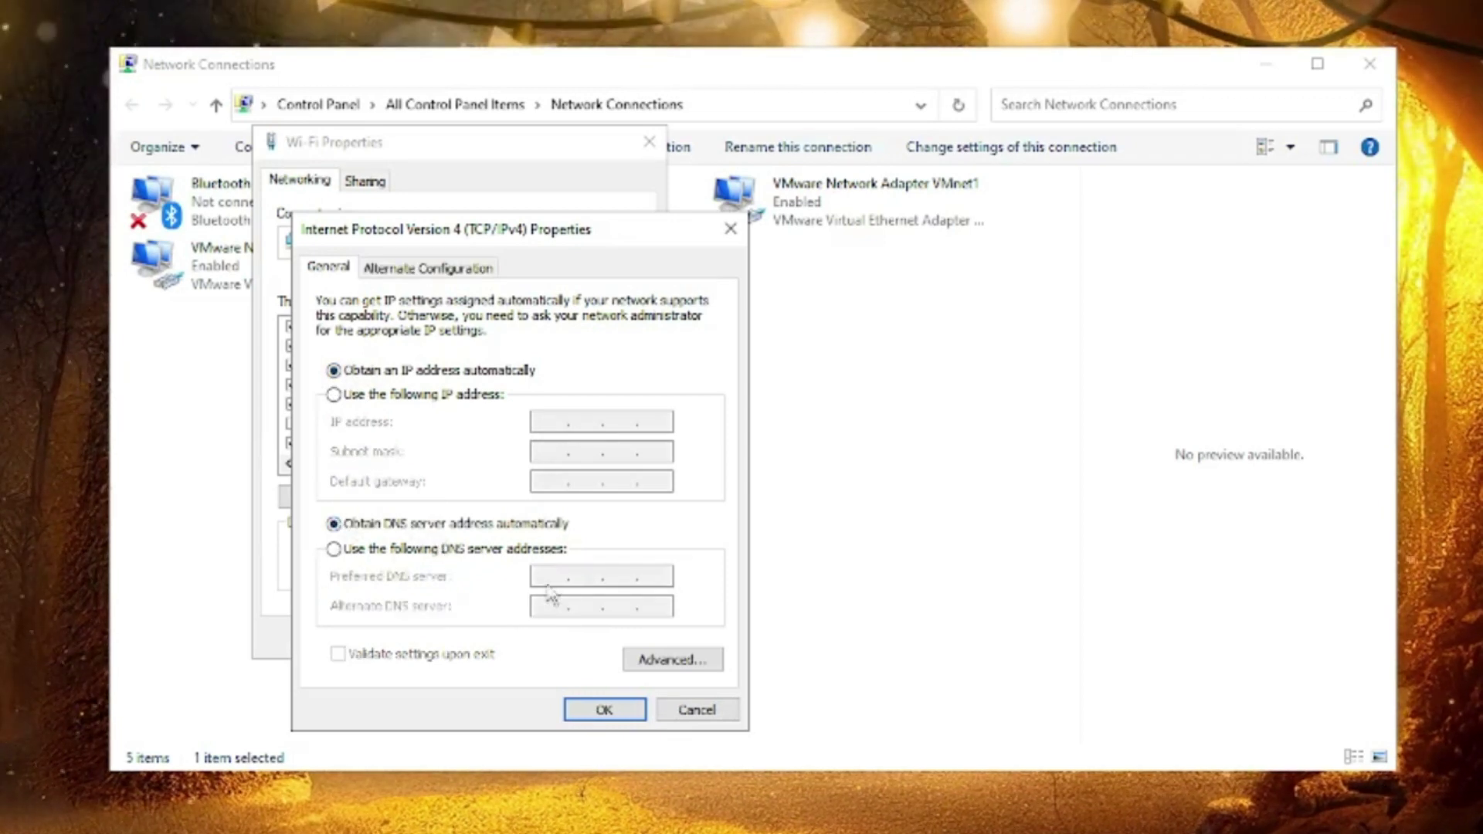
left_click(604, 709)
left_click(545, 640)
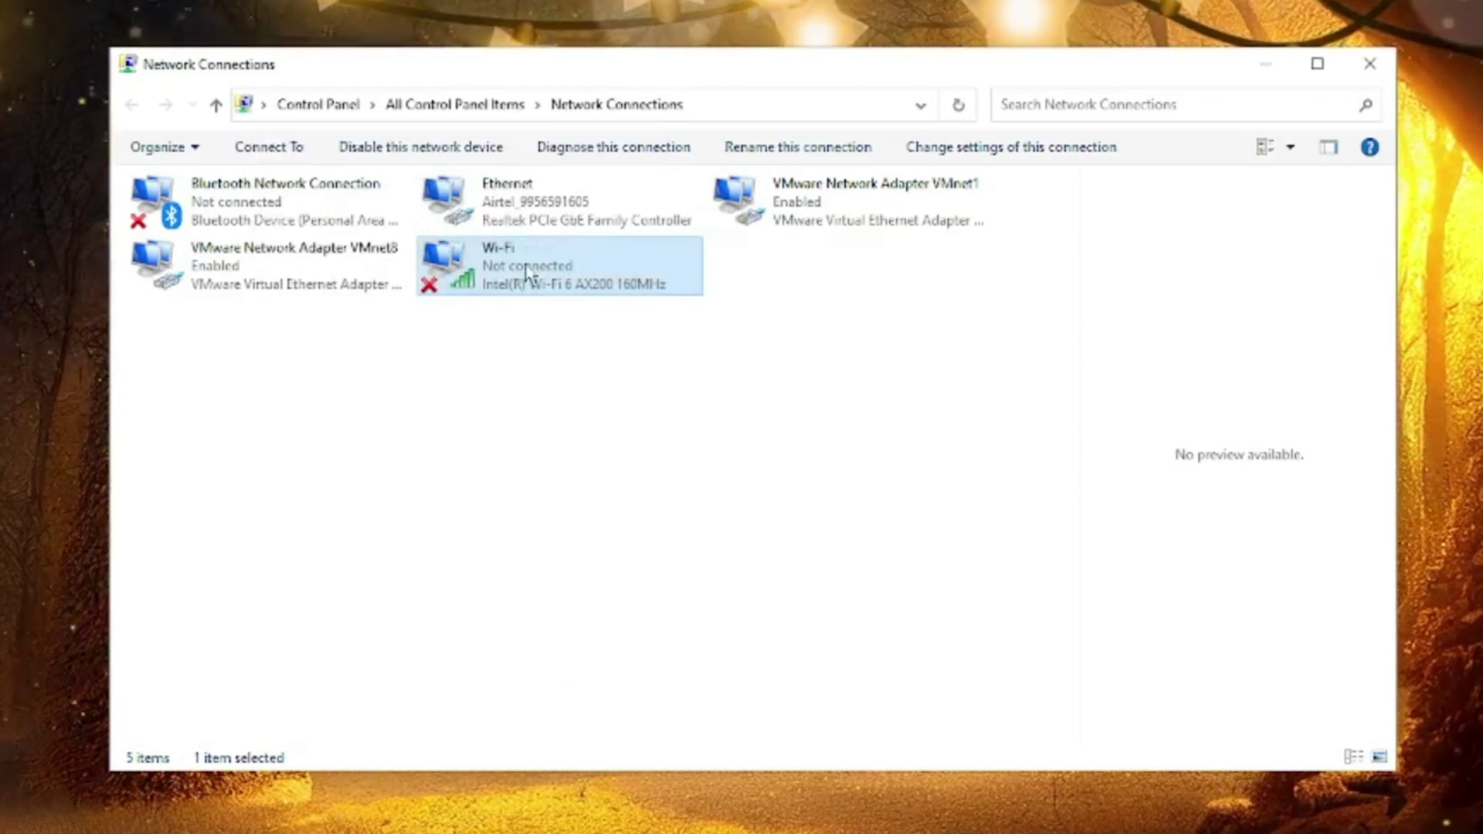
Step: Turn the Wi-Fi adapter off and back on, then close Network Connections
right_click(506, 262)
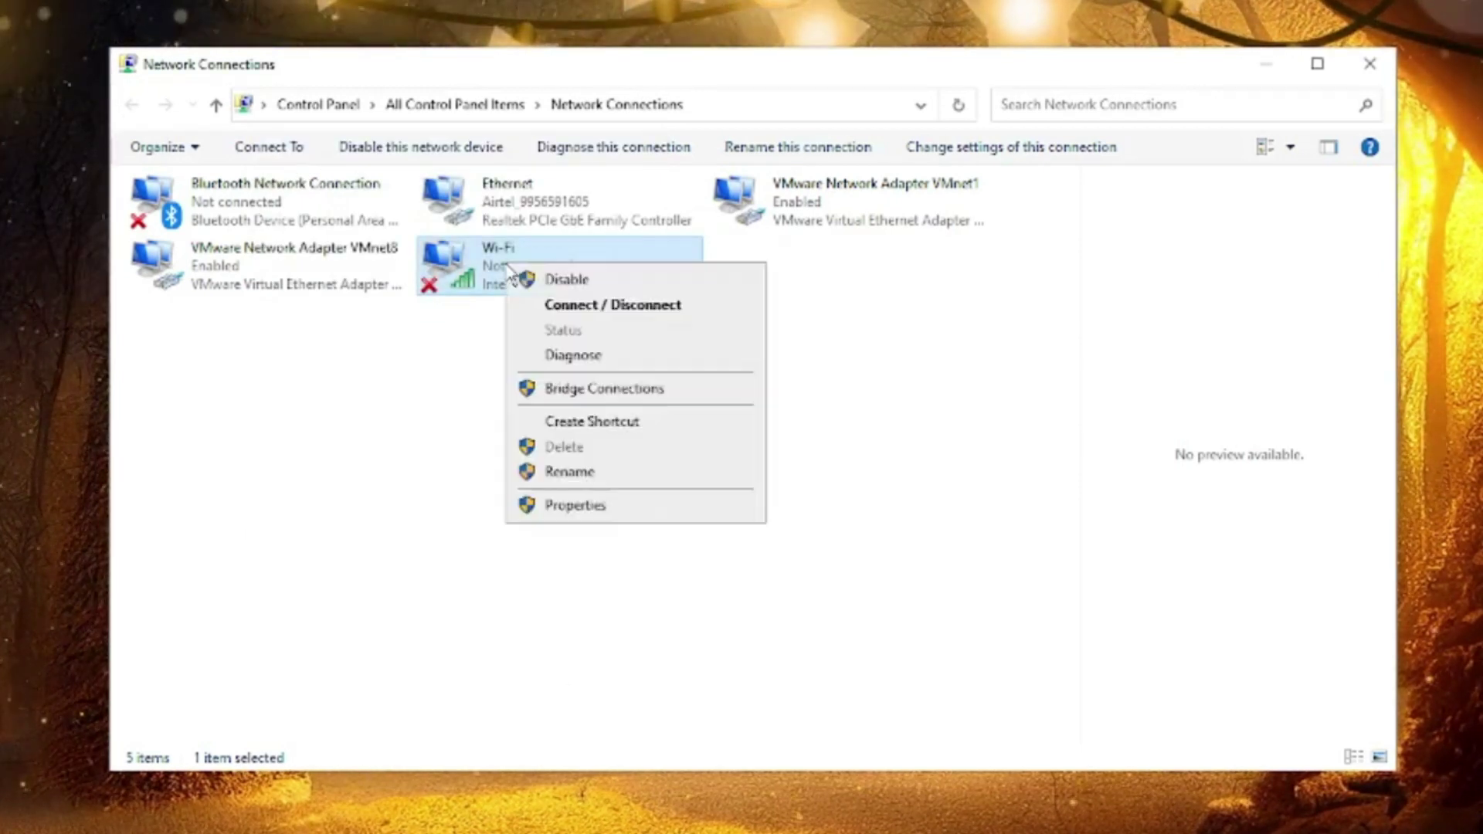
left_click(578, 286)
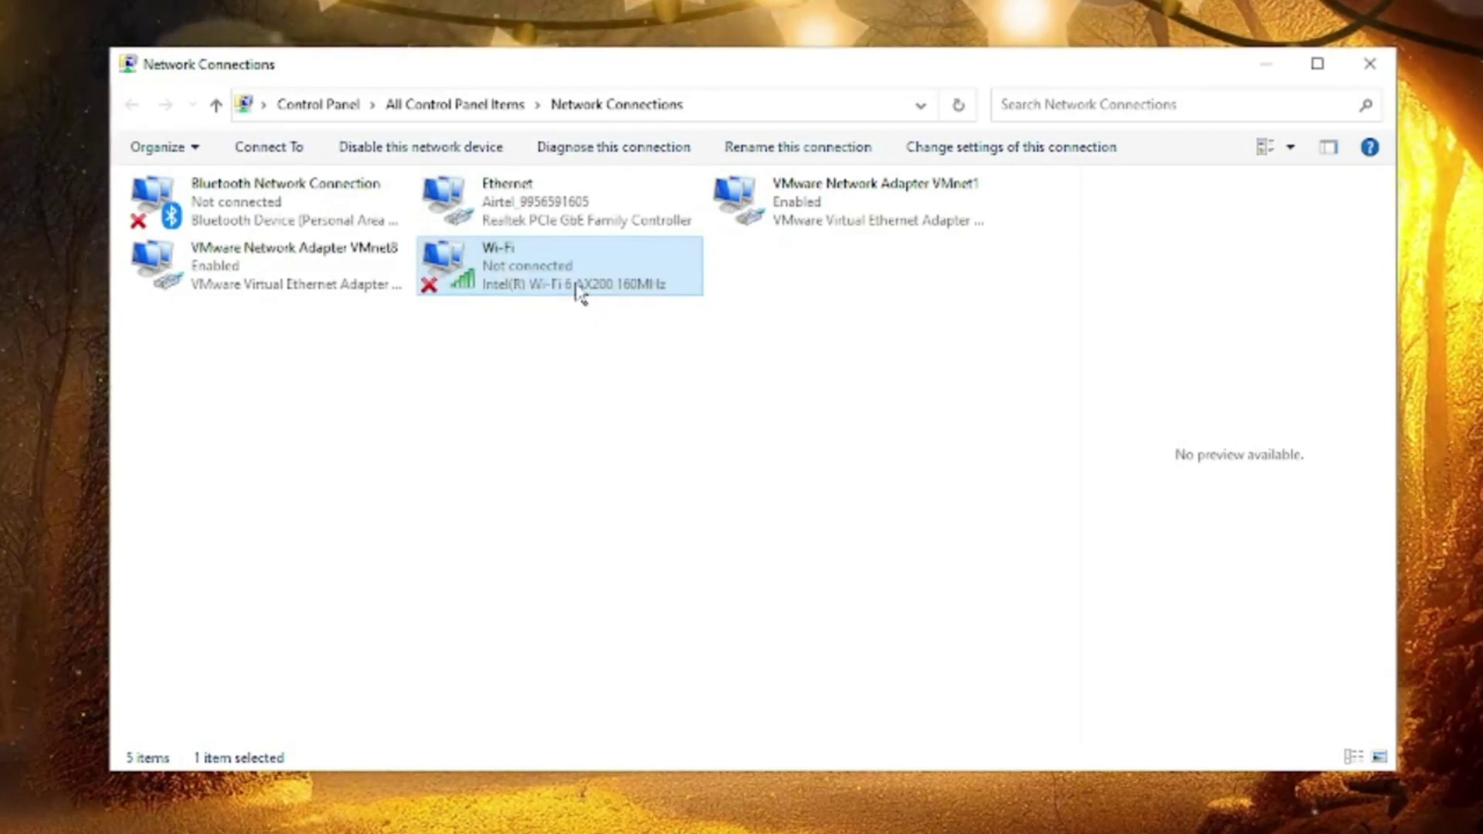
left_click(573, 374)
right_click(528, 263)
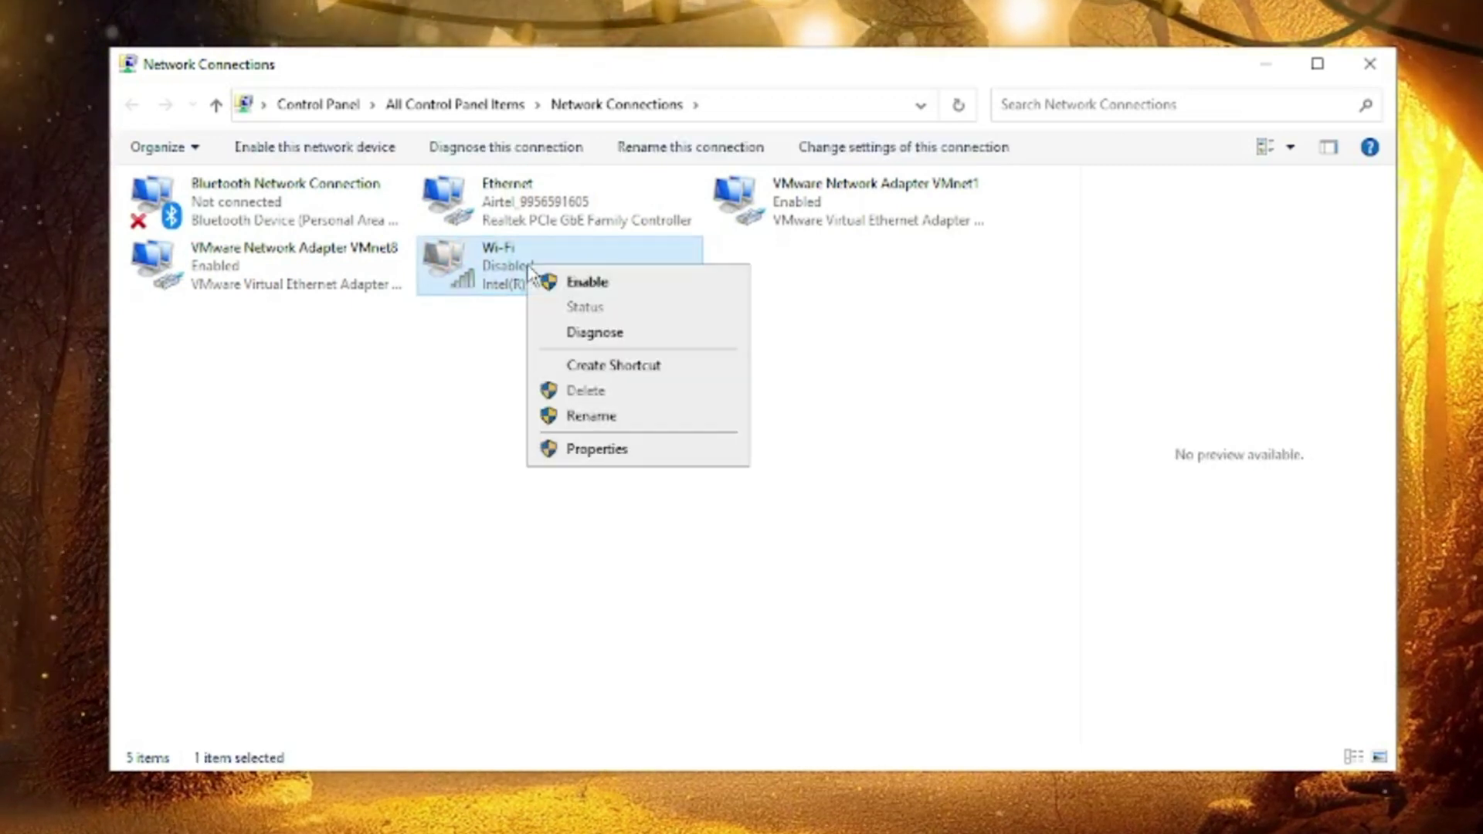
left_click(588, 282)
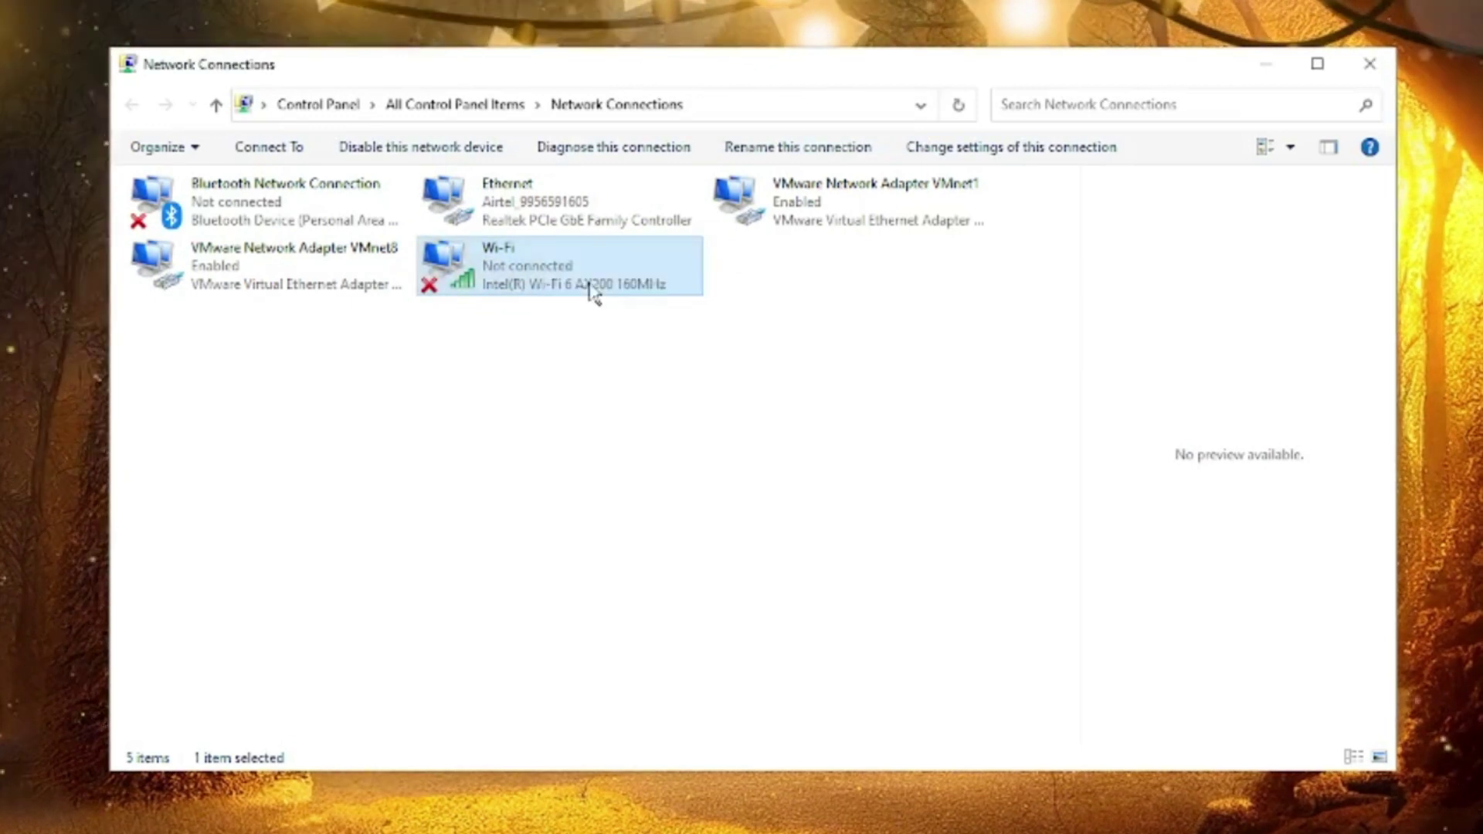
left_click(1370, 63)
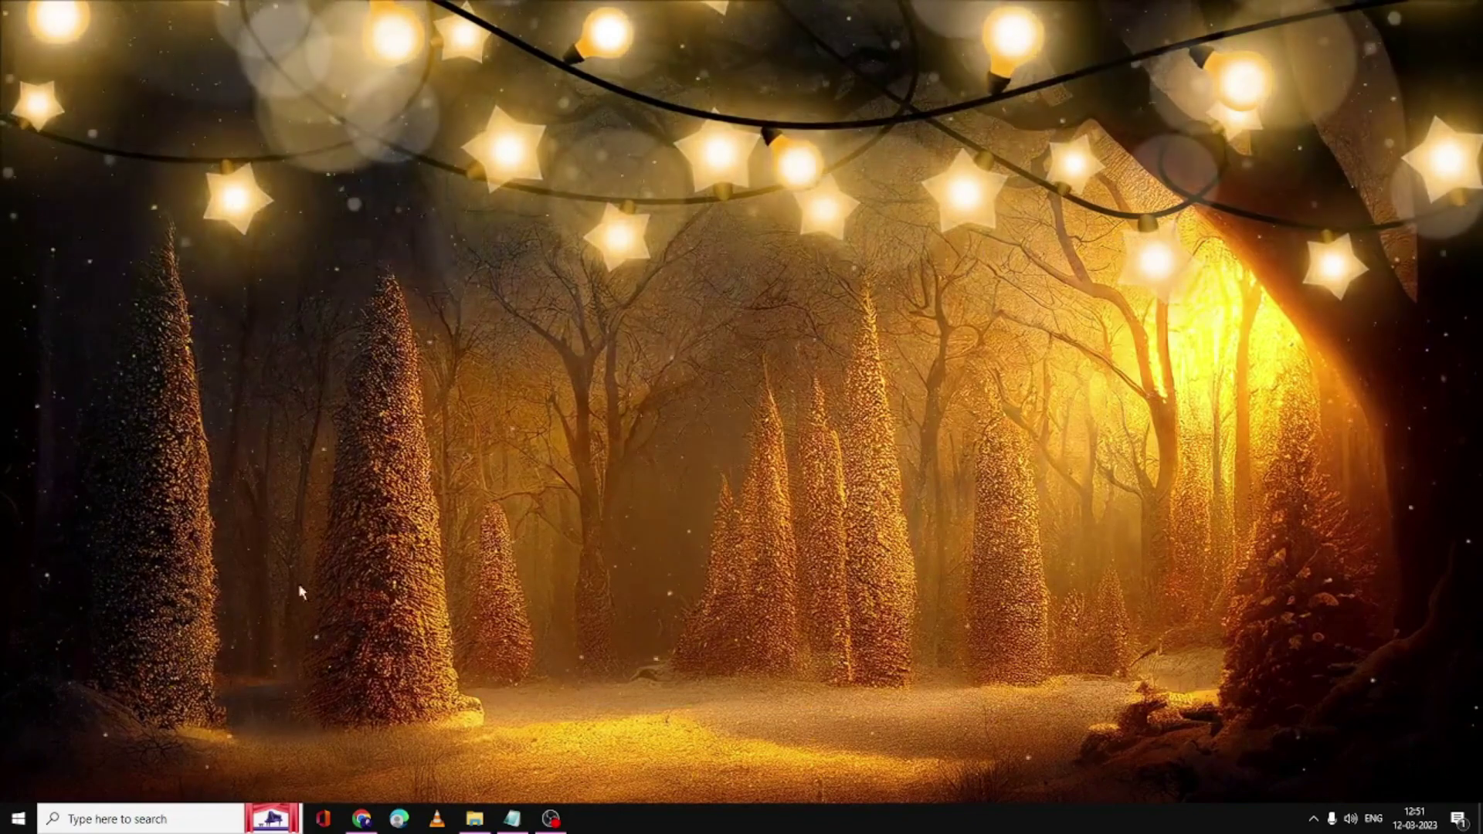
Step: Search for cmd and bring up Command Prompt's Run as administrator option
left_click(163, 814)
type("cmd")
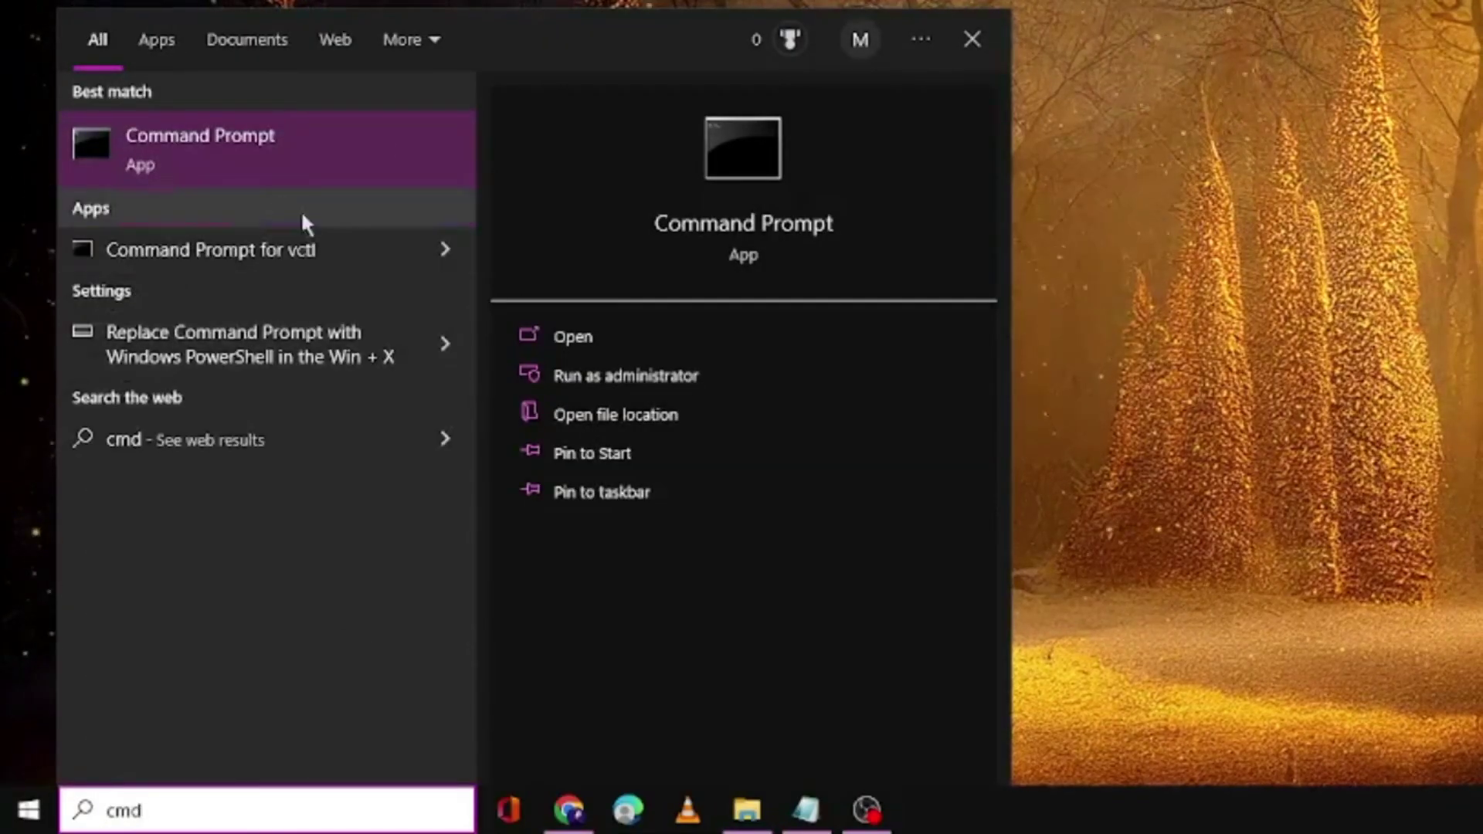
right_click(239, 141)
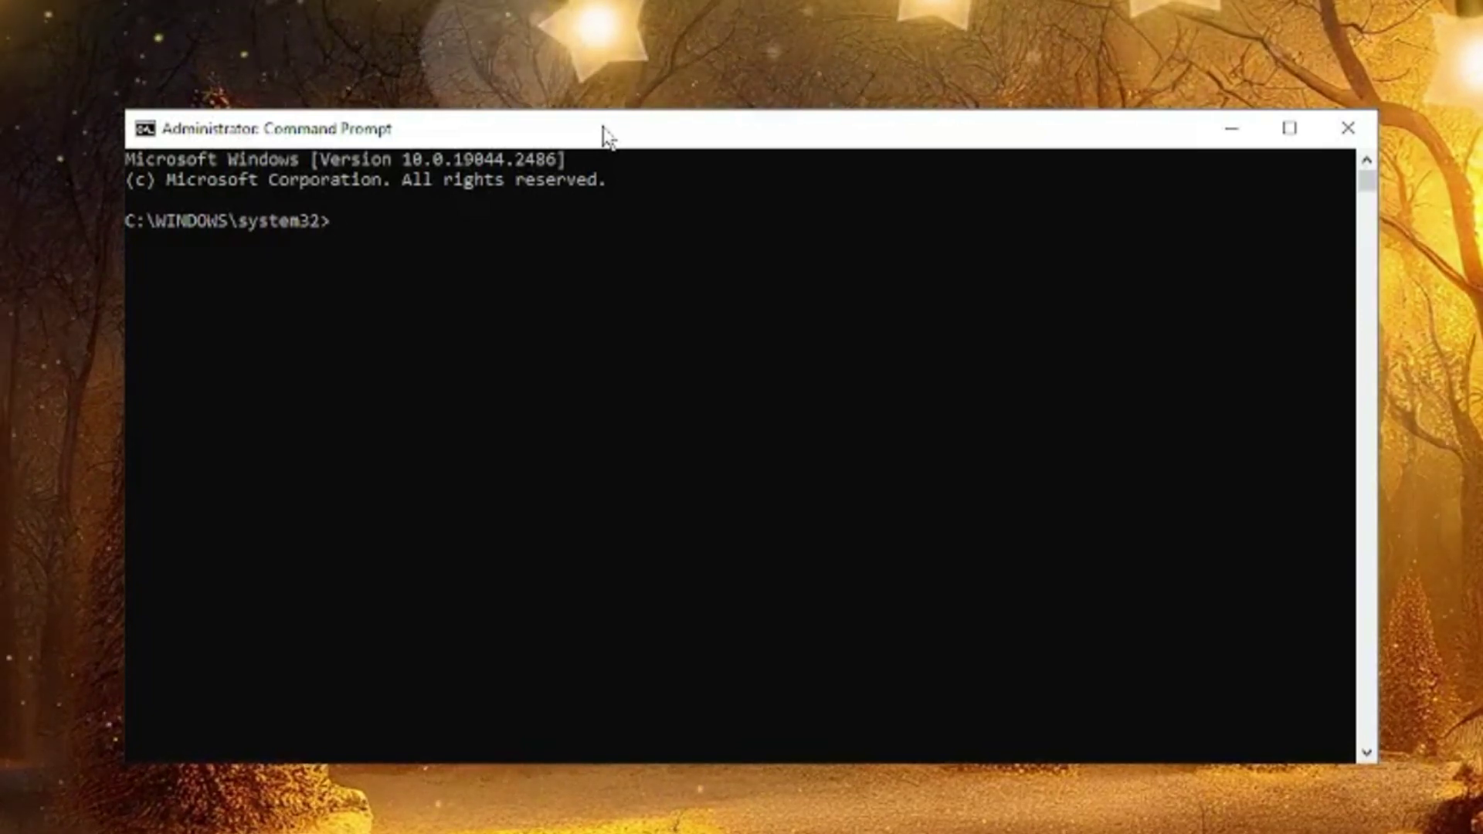
Step: Run 'netsh winsock reset' to reset the Winsock catalog
type("netsh wi")
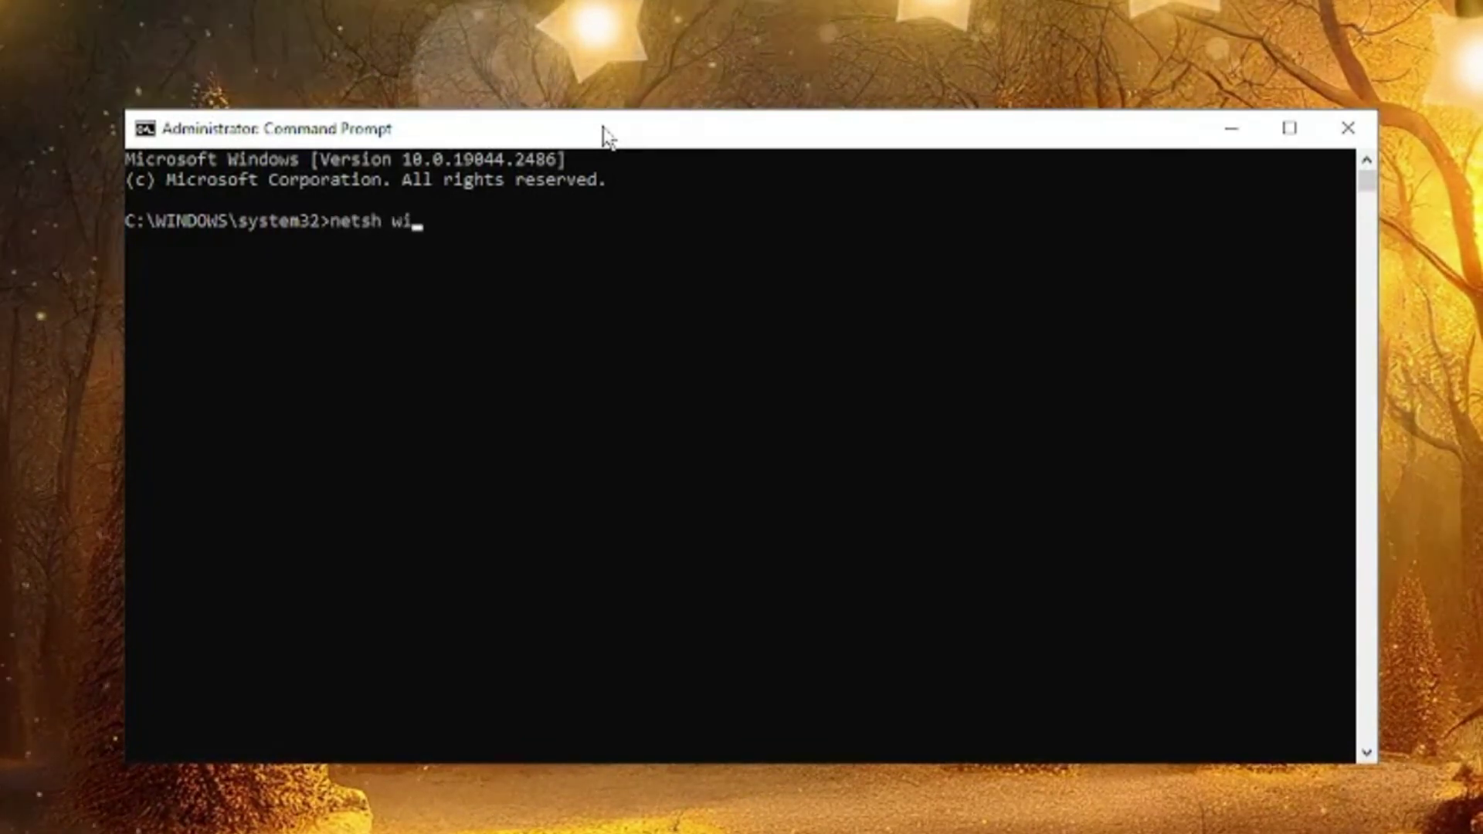
type("nsopck")
key("BackSpace")
type("ck r")
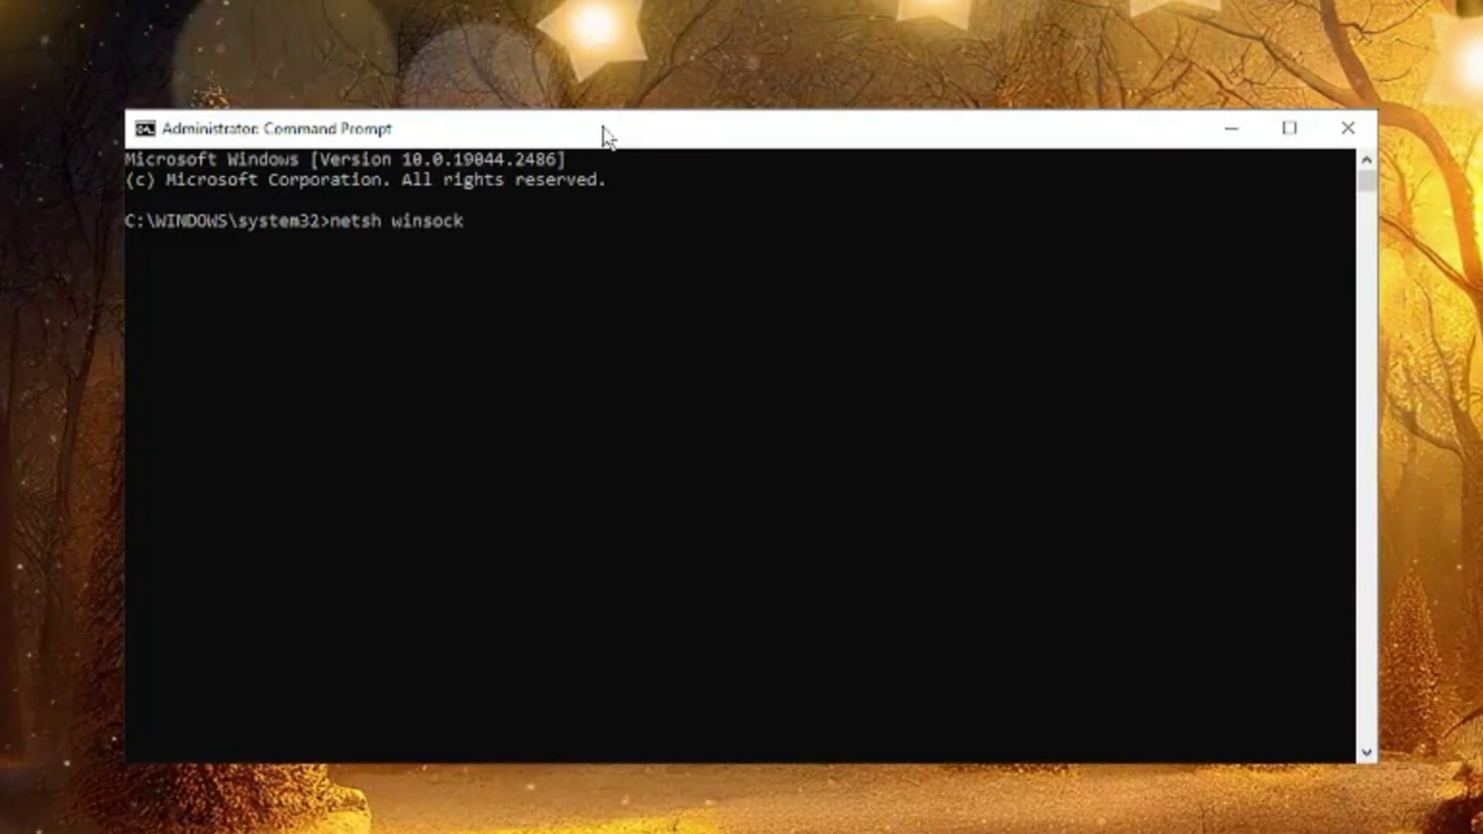
key("Return")
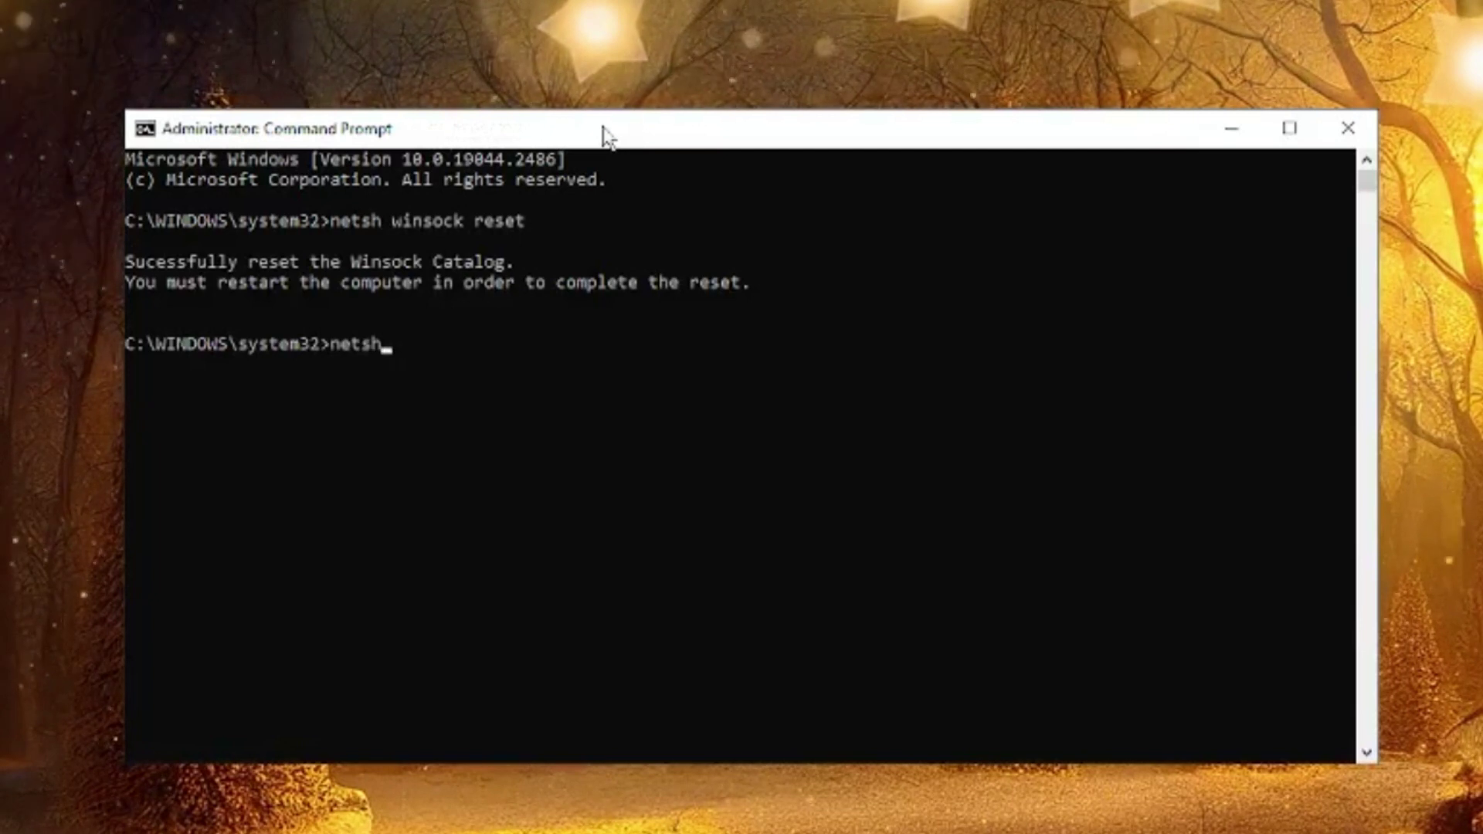
Step: Run 'netsh int ip reset resetlog' and 'ipconfig /flushdns'
type("netsh w")
key("BackSpace")
type("int ip reset")
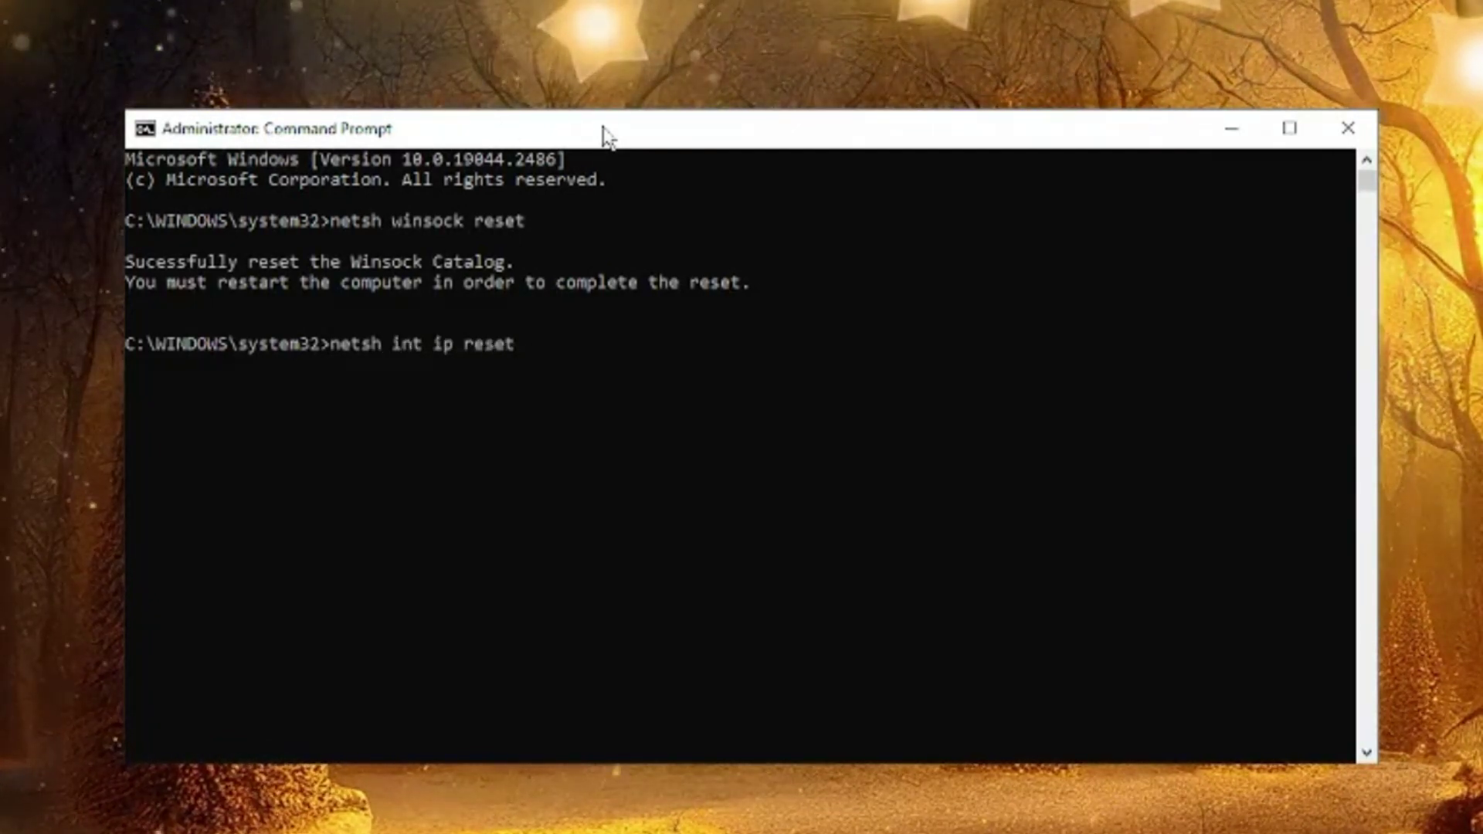
type(" reset")
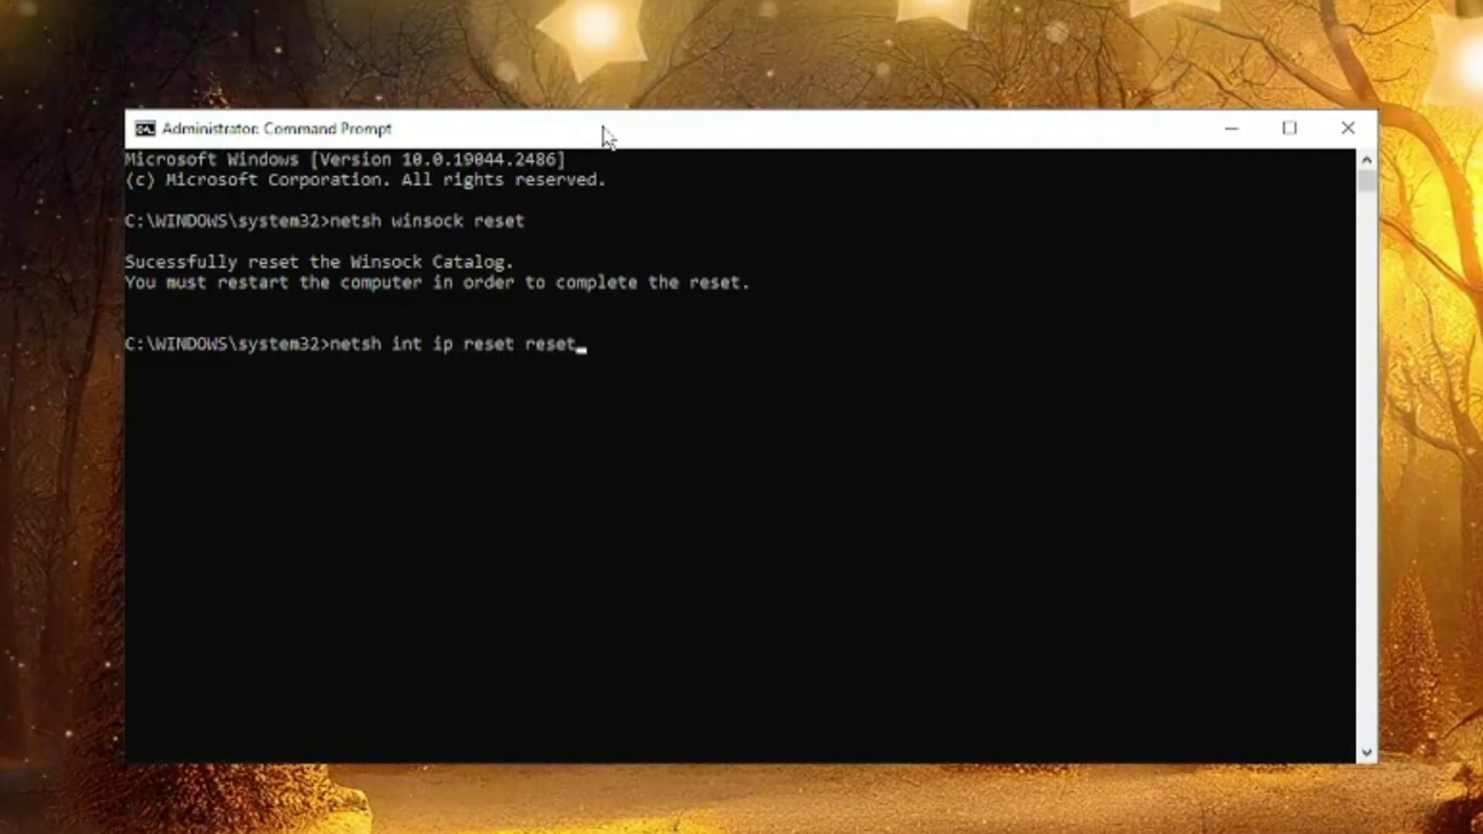
type("log")
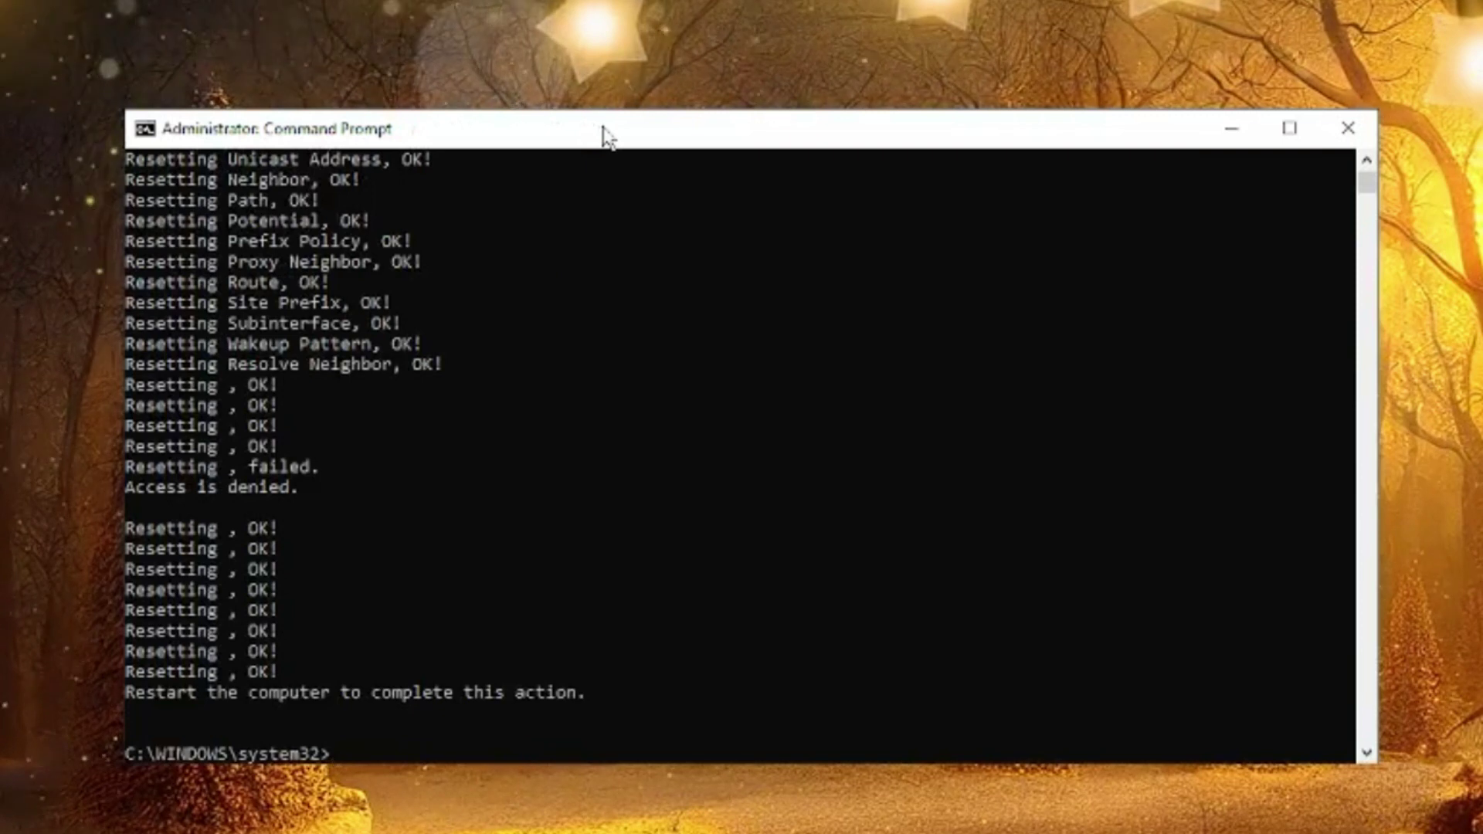
type("ip")
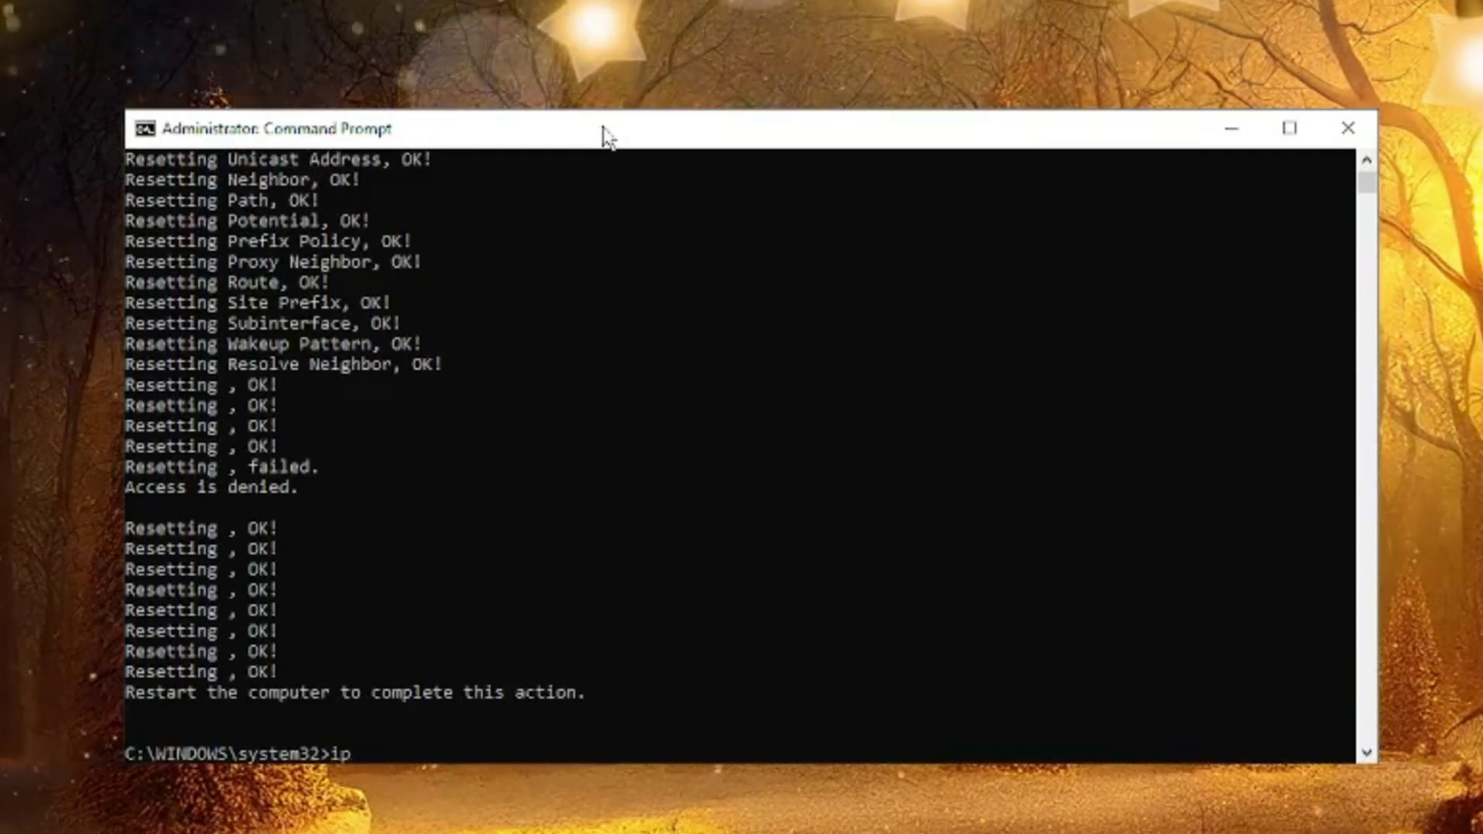
type("config ")
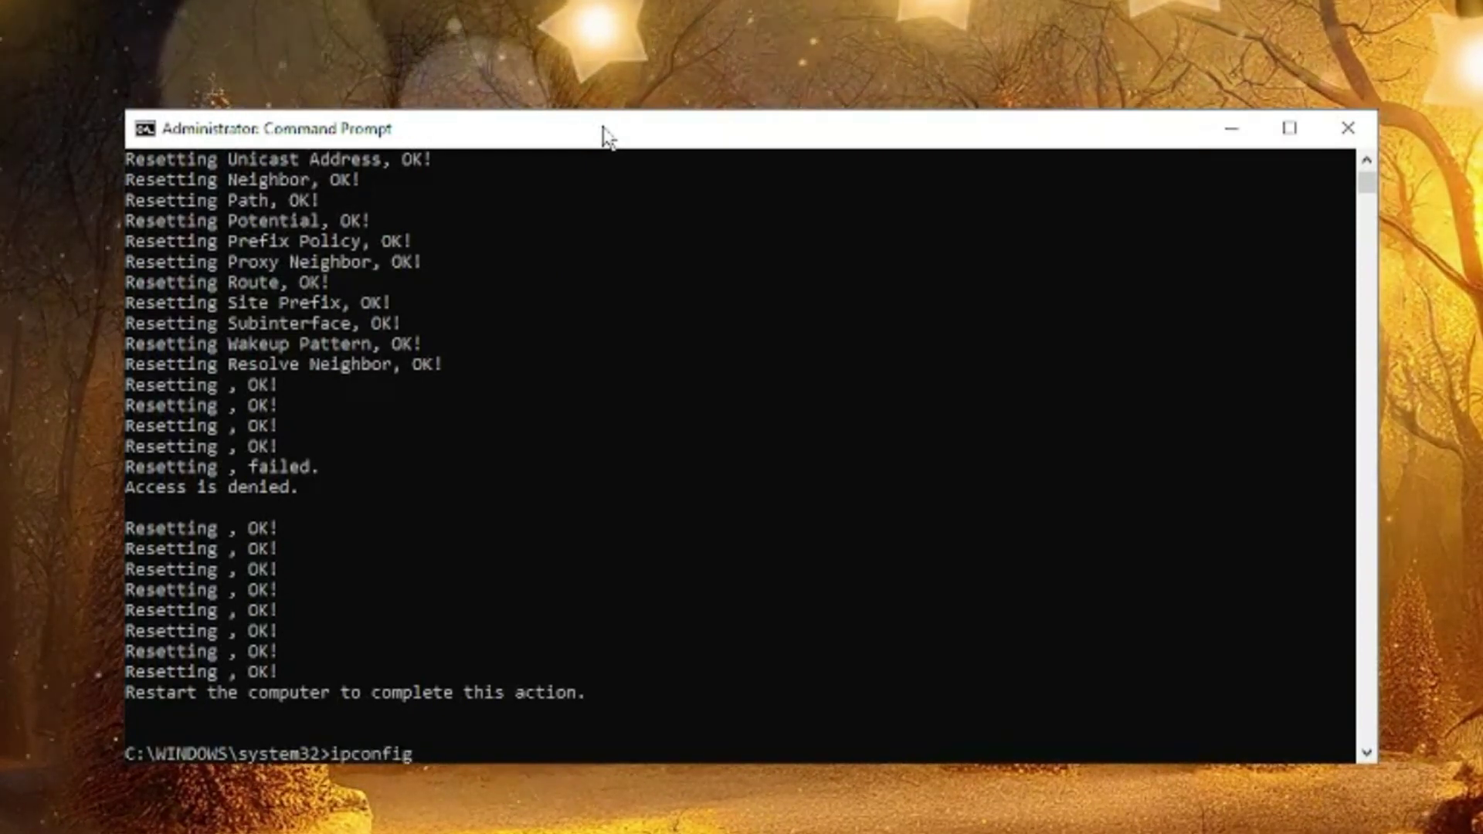
type("/flushd")
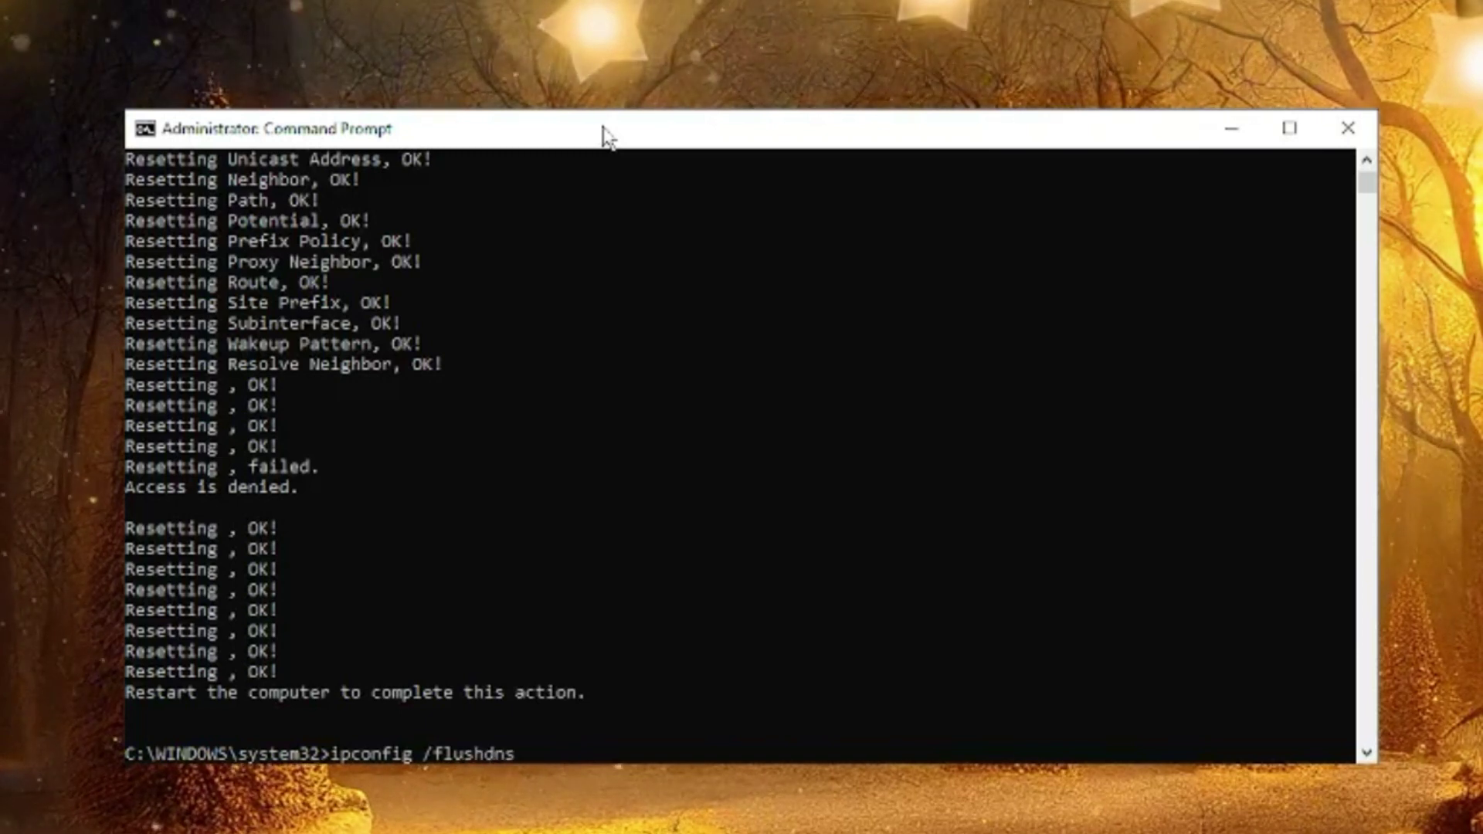
type("ns")
key("Return")
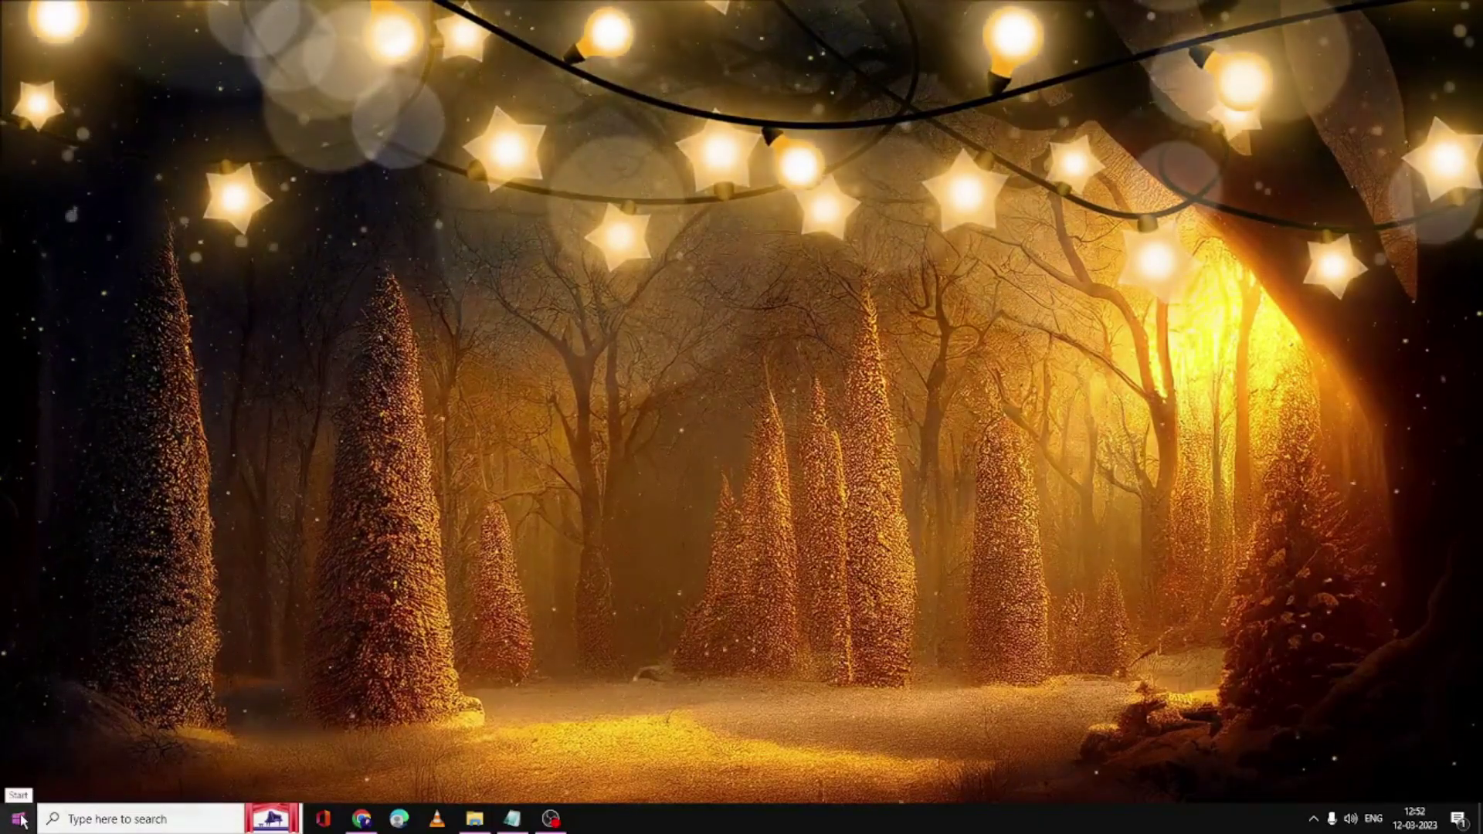
Step: Open Device Manager and choose Uninstall device for the Intel Wi-Fi 6 AX200 adapter under Network adapters
right_click(33, 813)
left_click(154, 227)
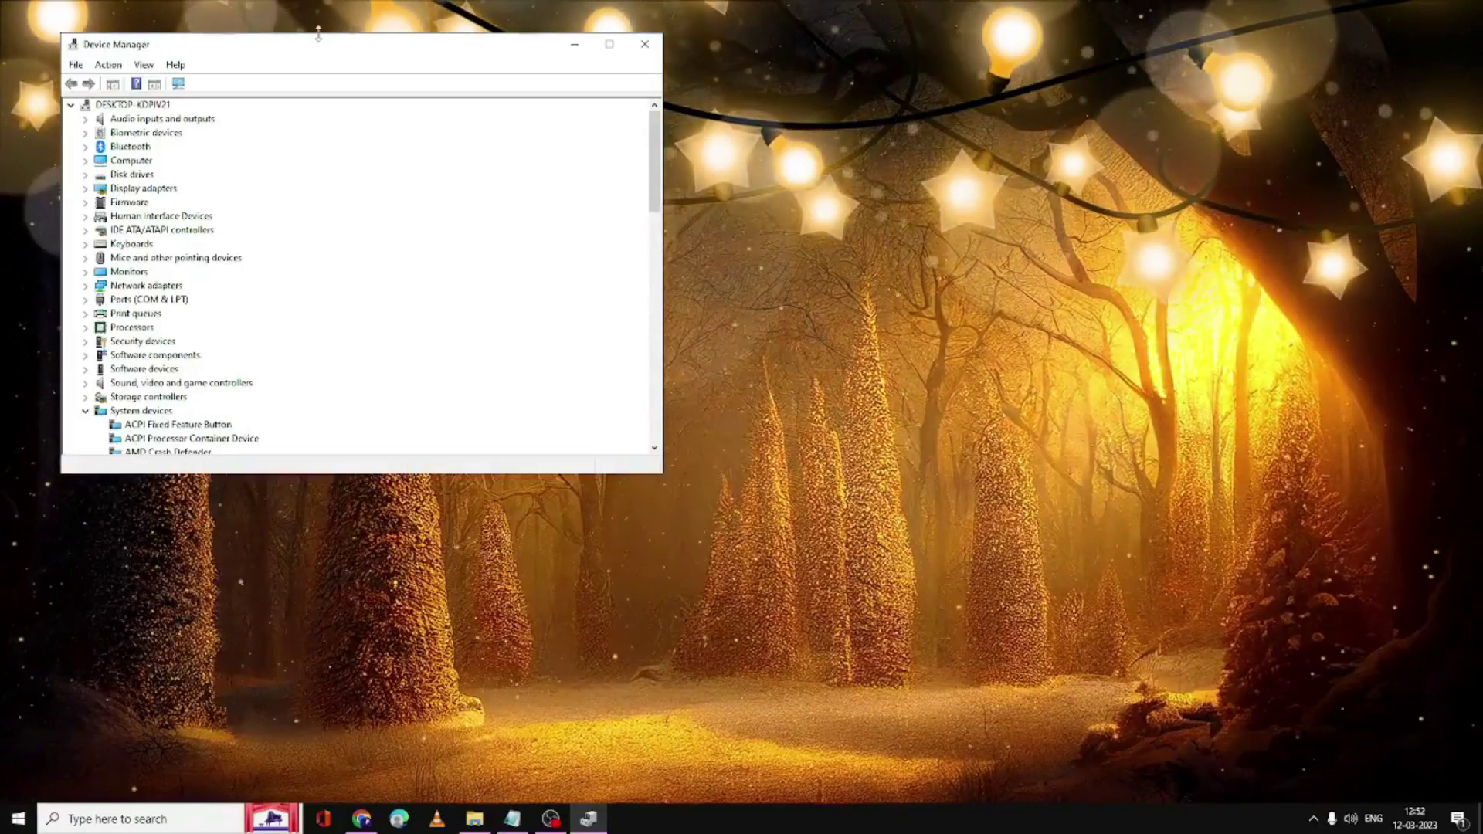
left_click_drag(318, 34, 688, 152)
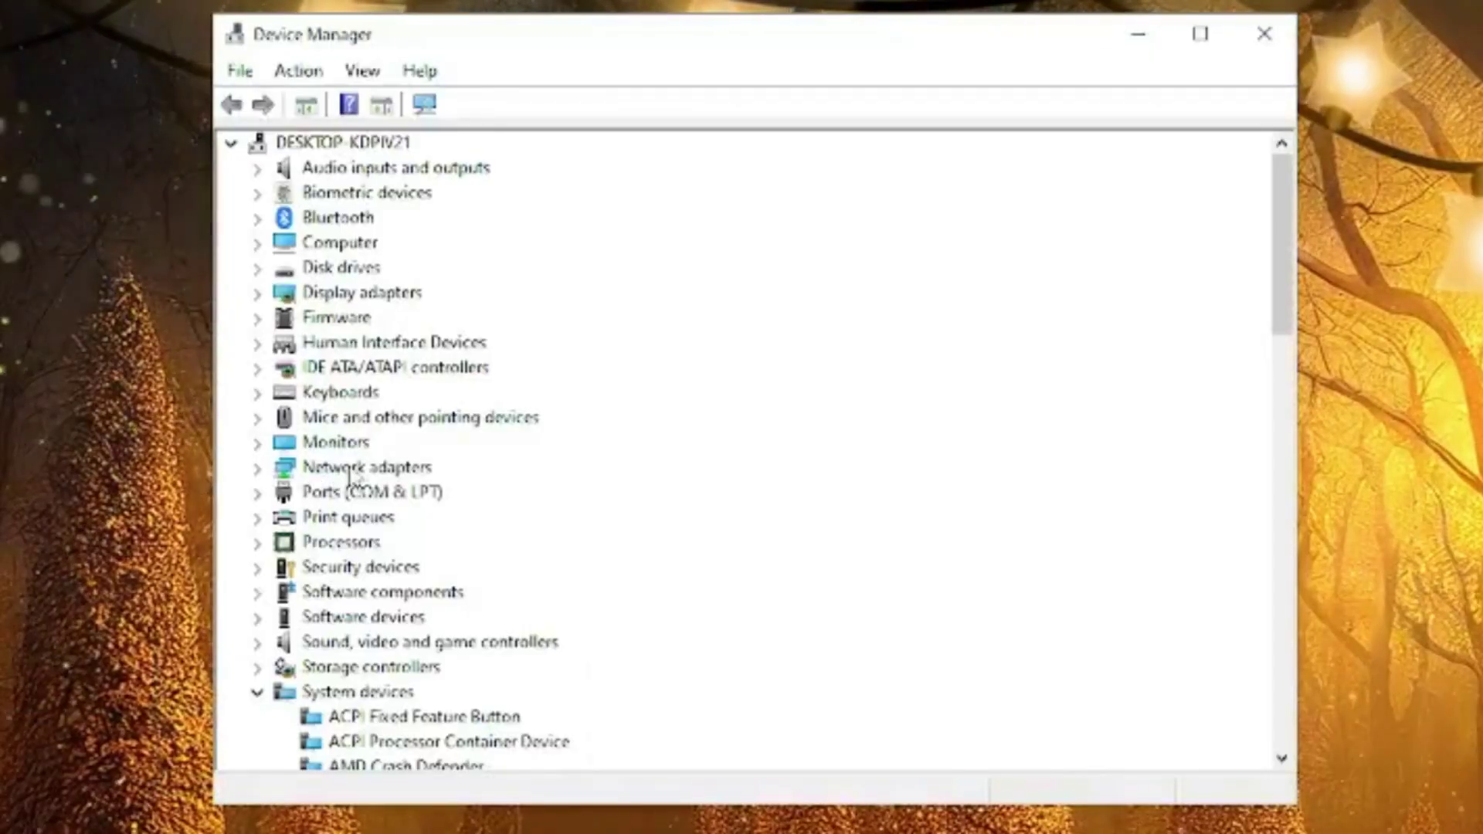
double_click(383, 472)
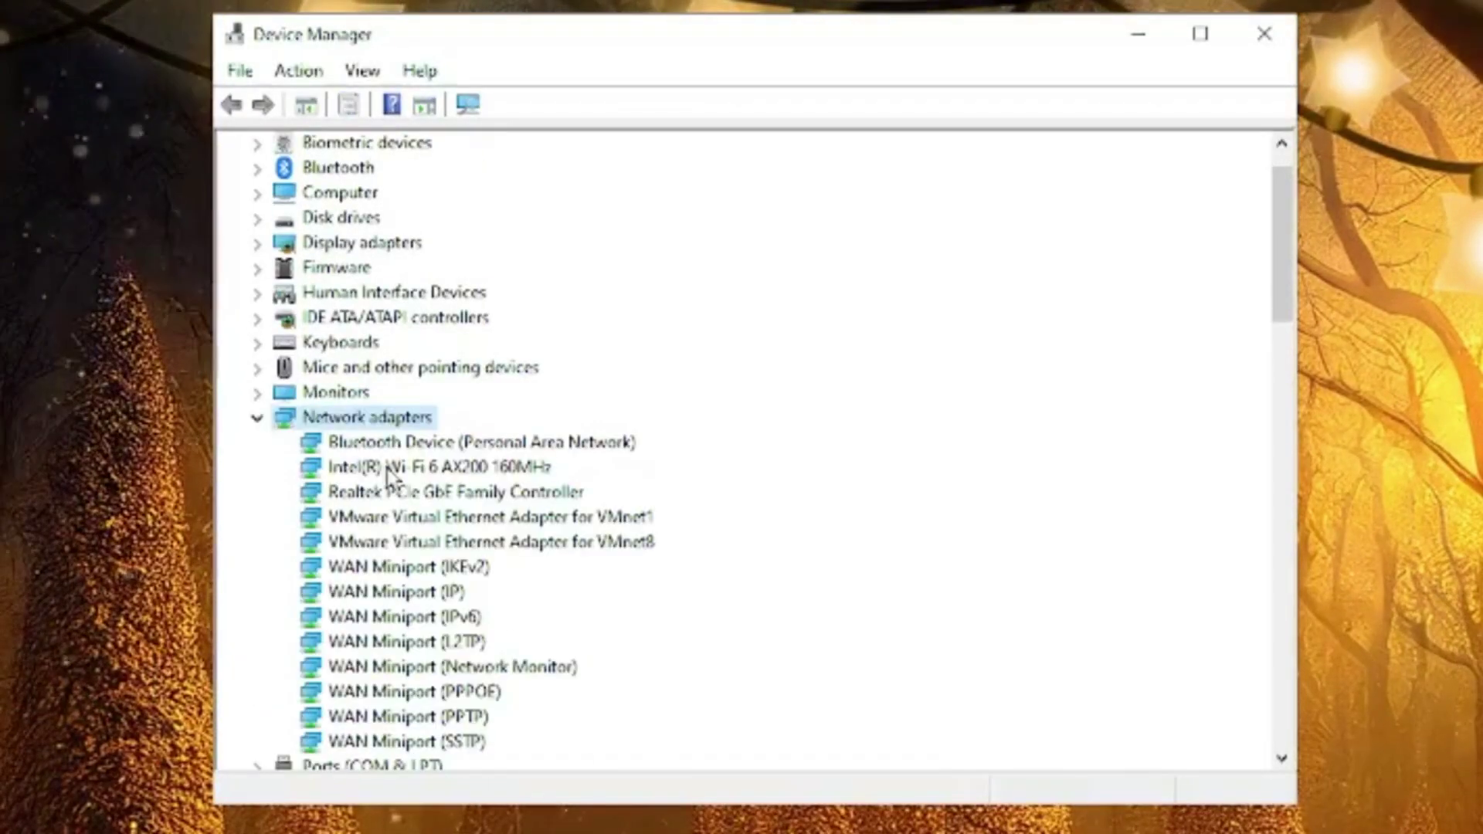
left_click(363, 473)
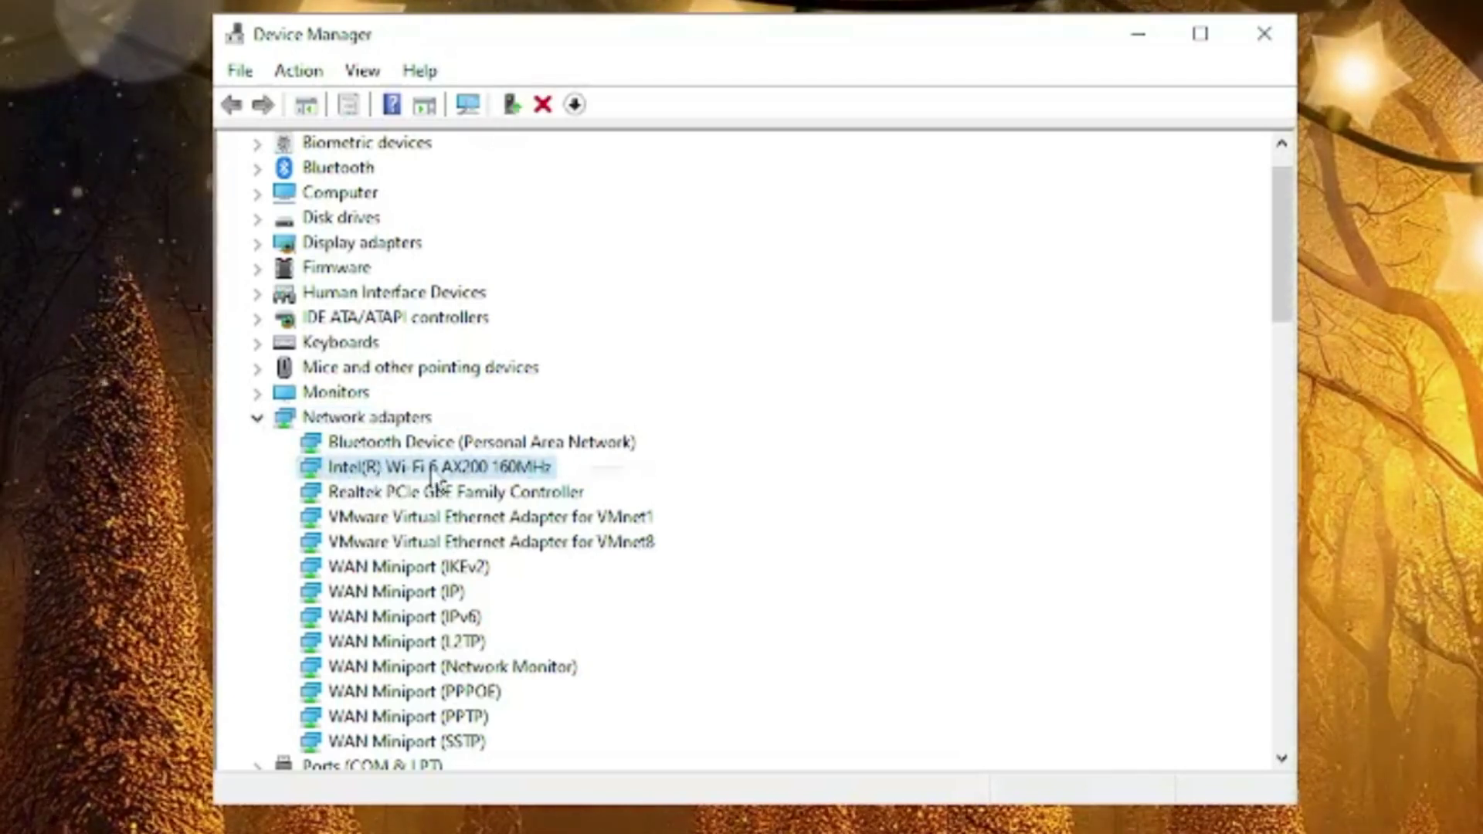
right_click(433, 473)
left_click(502, 548)
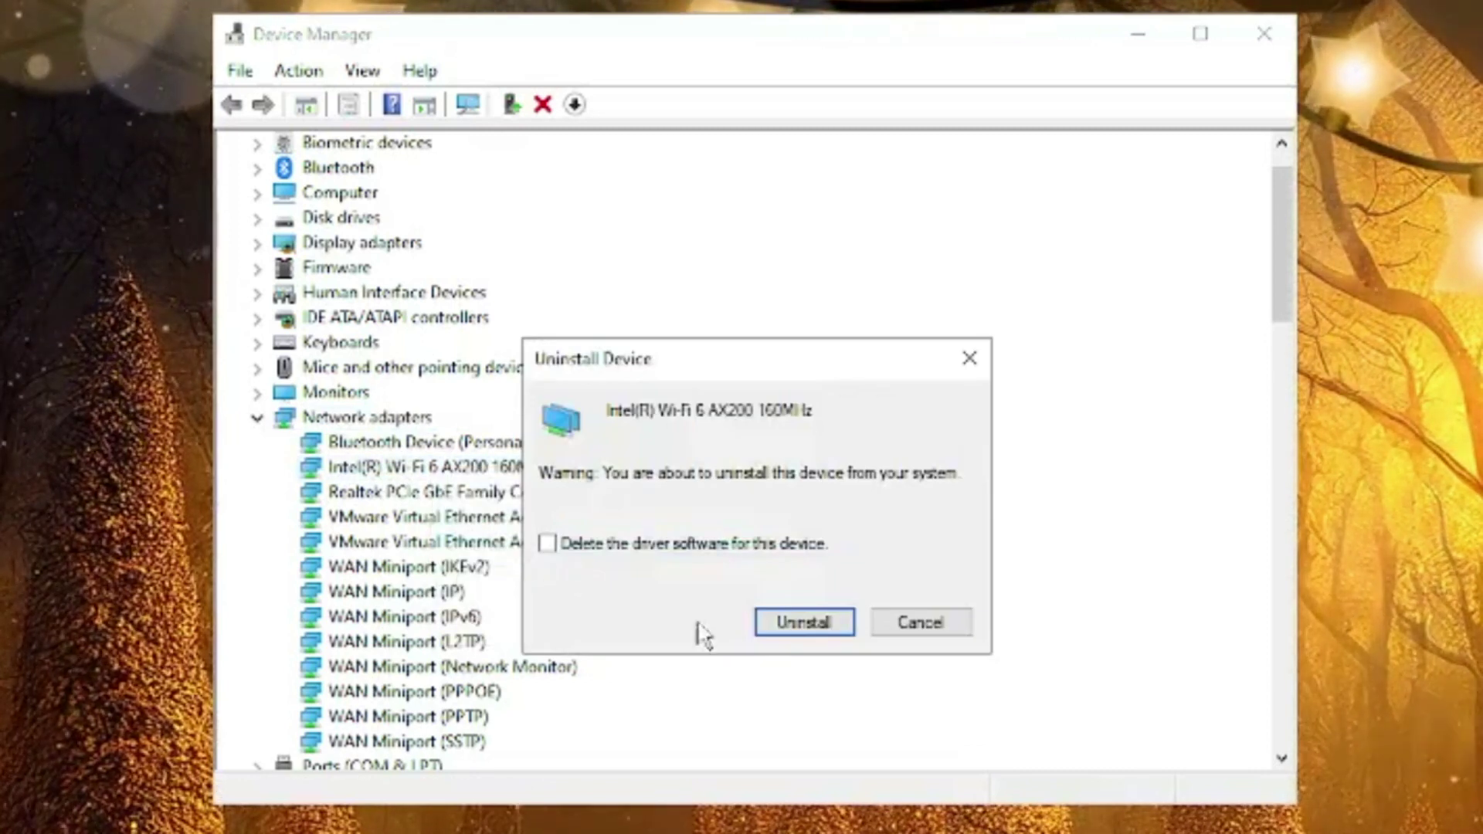